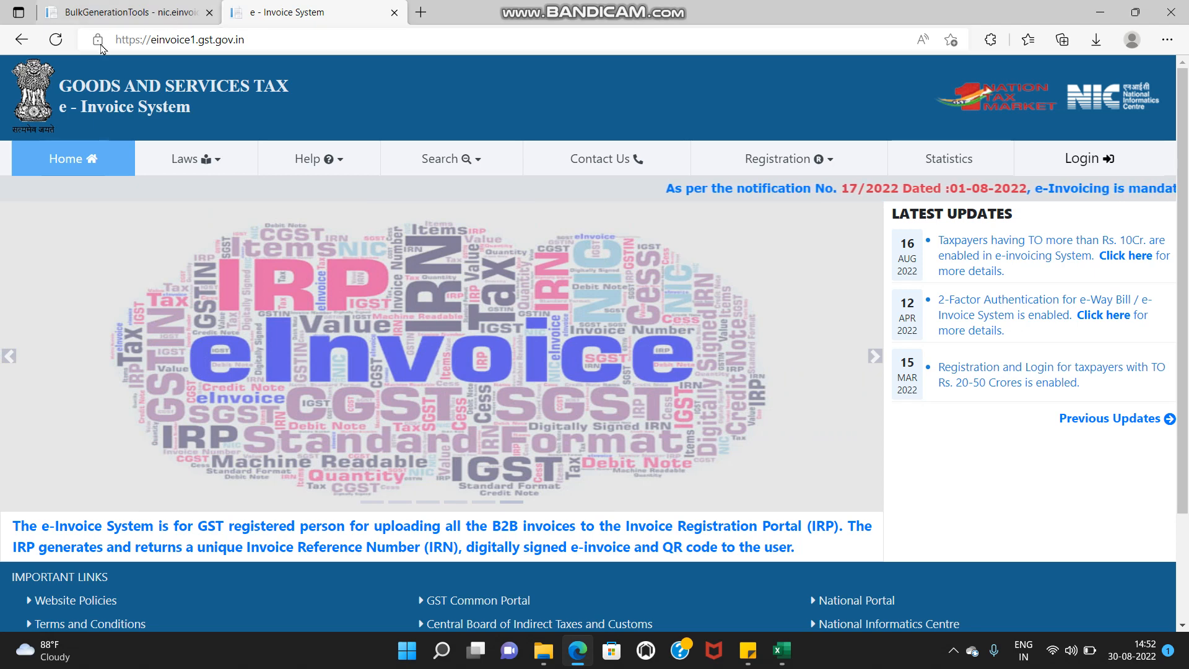
# Step: Locate the Bulk Generation Tools entry on the e-Invoice portal and bring up its page with the JSON preparation formats
pyautogui.click(335, 164)
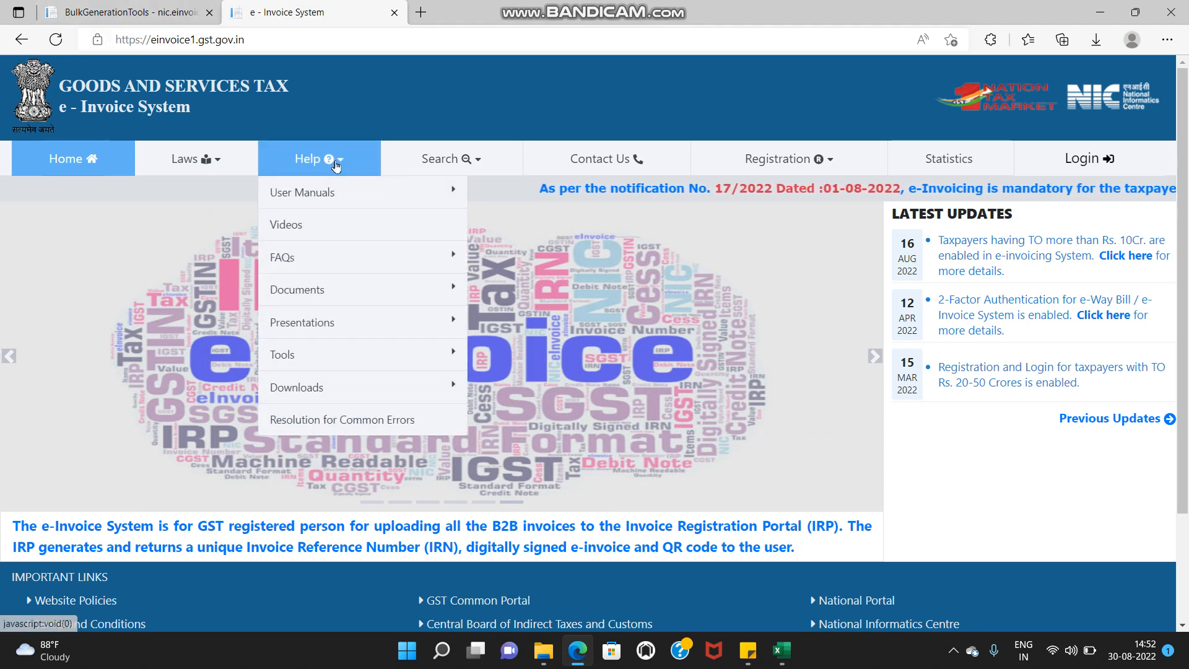
pyautogui.moveTo(355, 365)
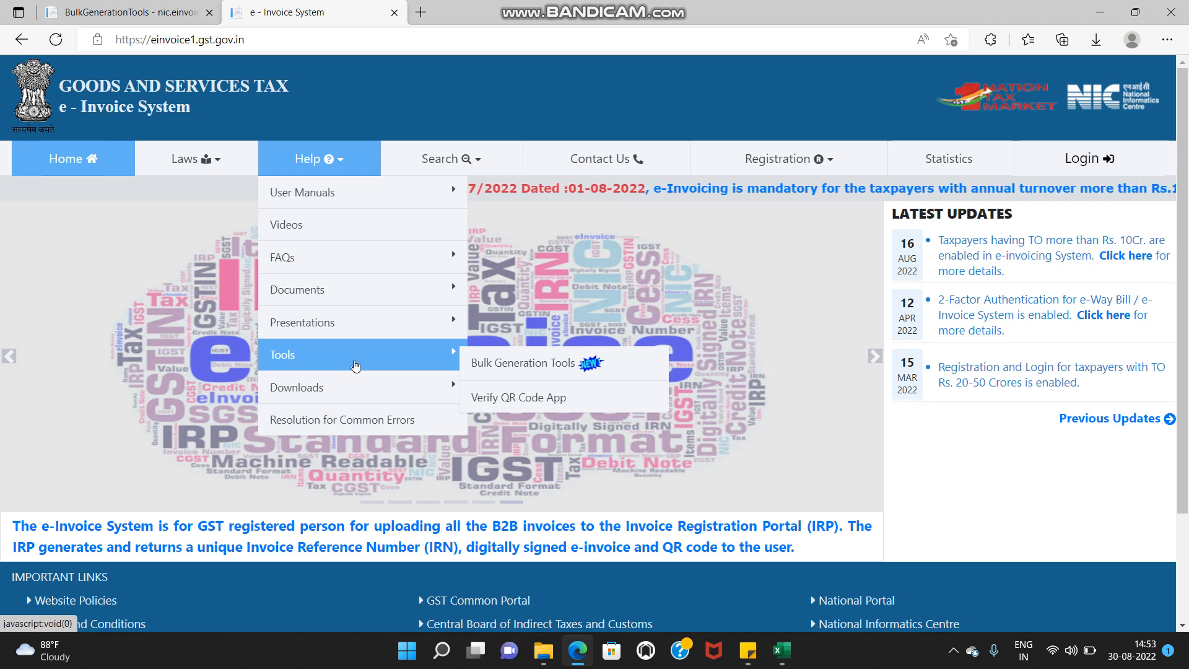
pyautogui.click(165, 5)
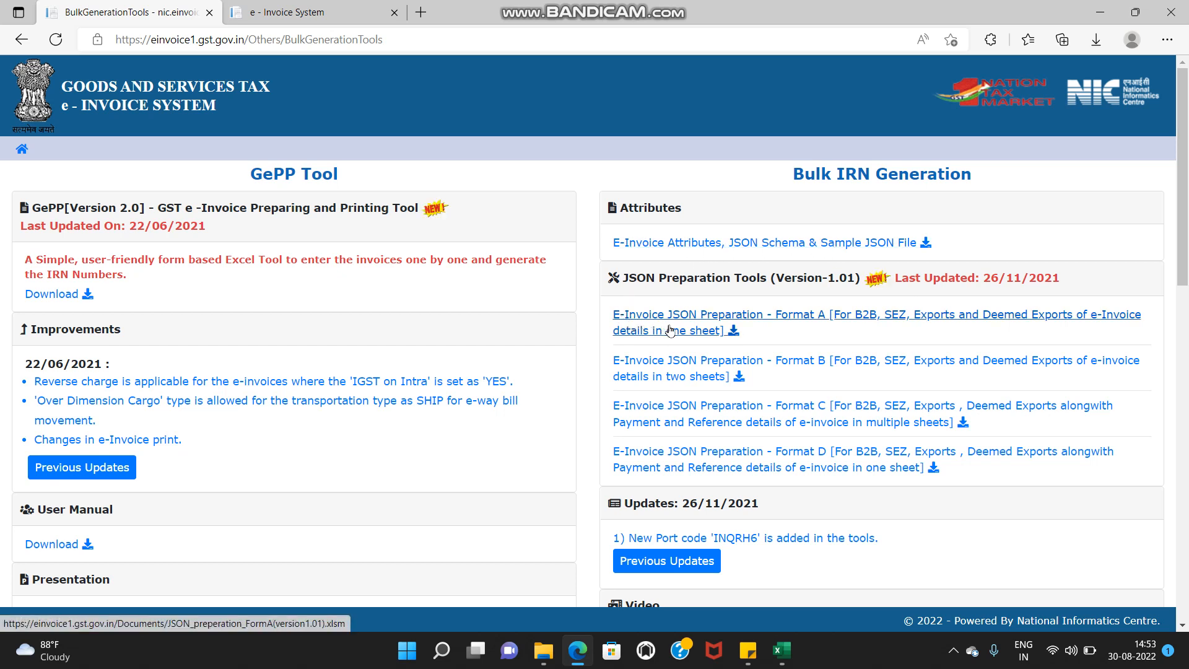
# Step: Switch to the JSON preparation Format A workbook in Excel and review the seller and profile details on the Profile sheet
pyautogui.moveTo(779, 651)
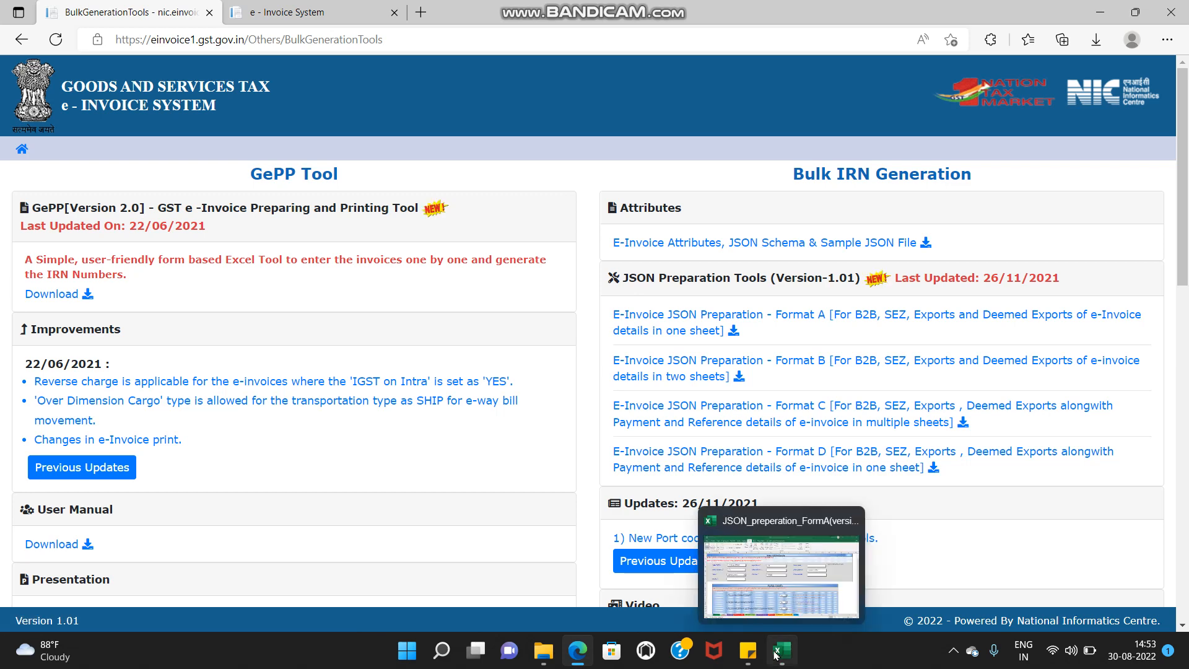
pyautogui.click(774, 614)
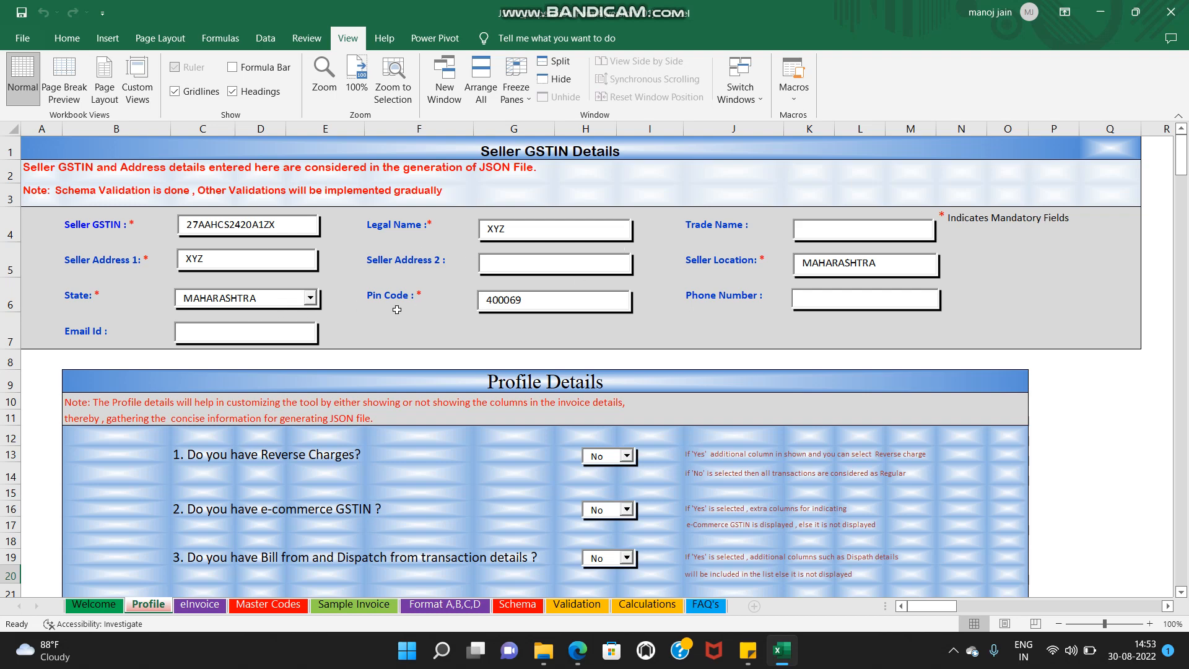
pyautogui.scroll(-2, 397, 310)
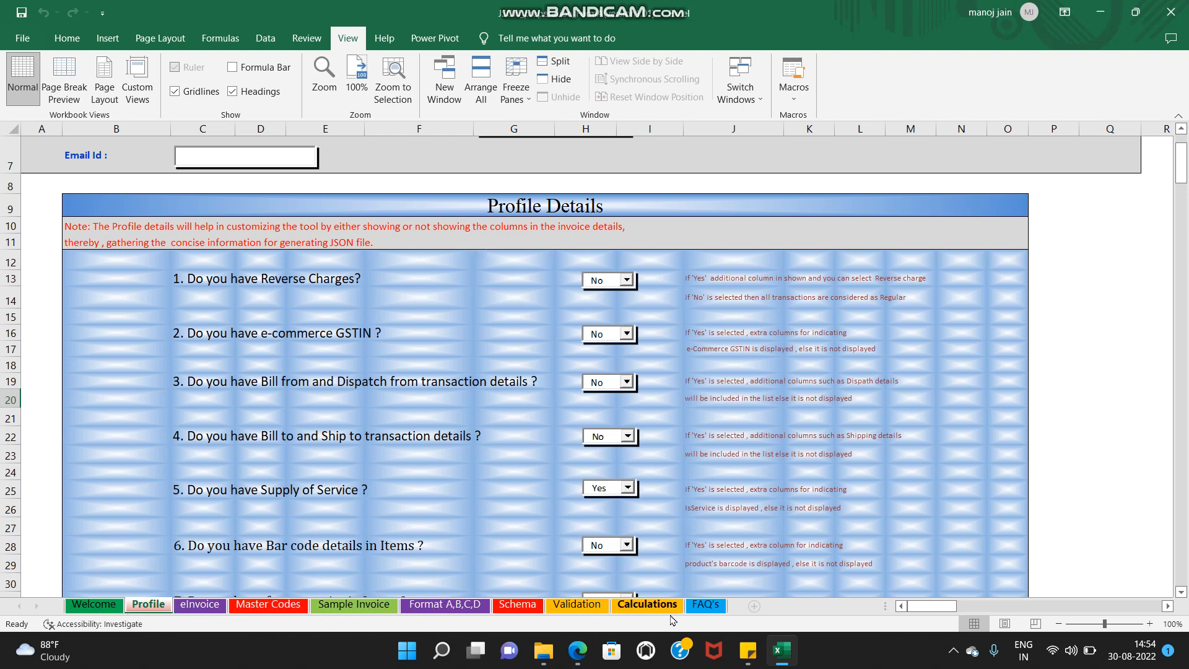
# Step: Compare the Profile sheet's ten customization questions with the columns offered on the eInvoice sheet
pyautogui.click(205, 610)
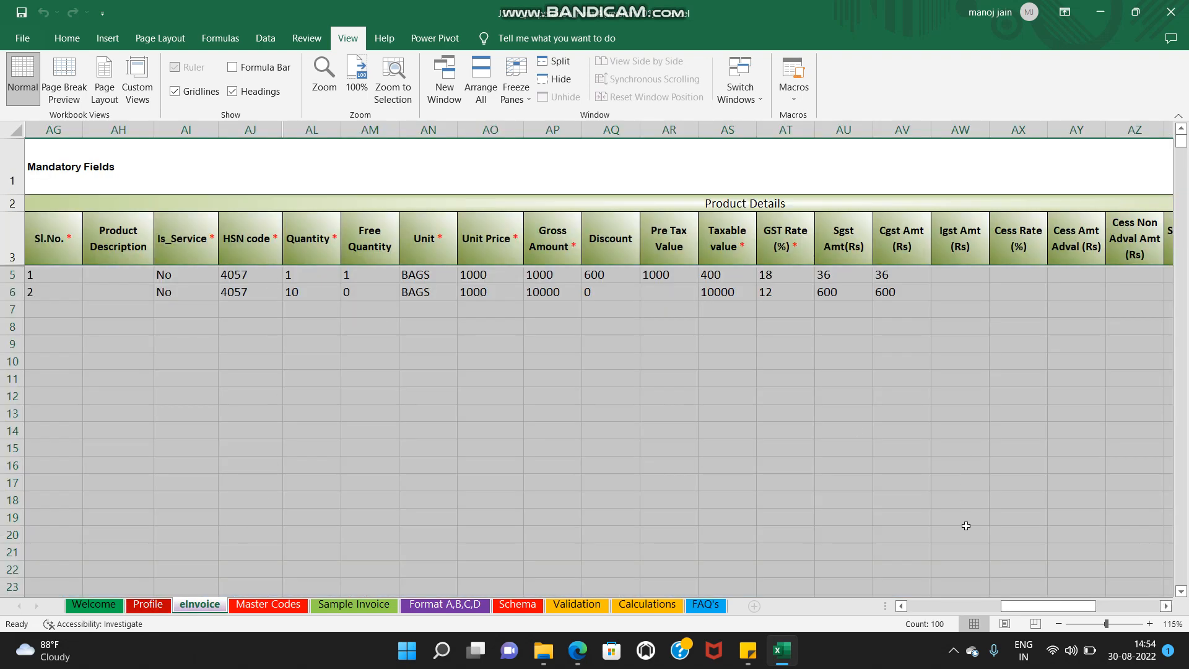
pyautogui.moveTo(1034, 617); pyautogui.dragTo(856, 617)
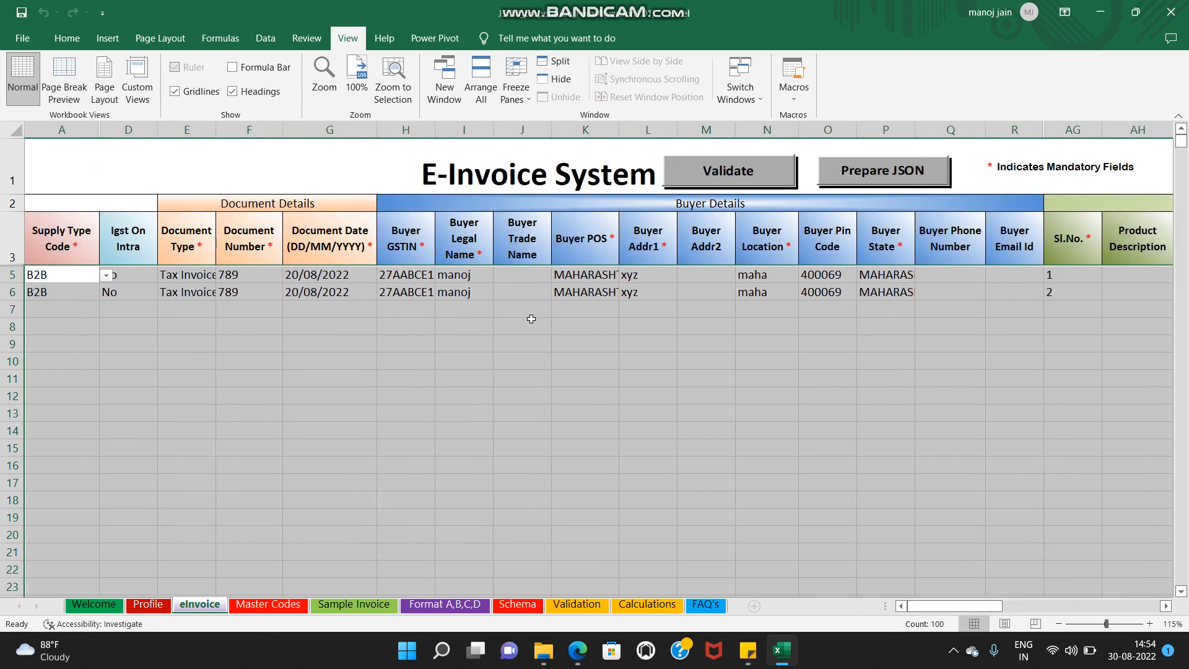
pyautogui.click(149, 605)
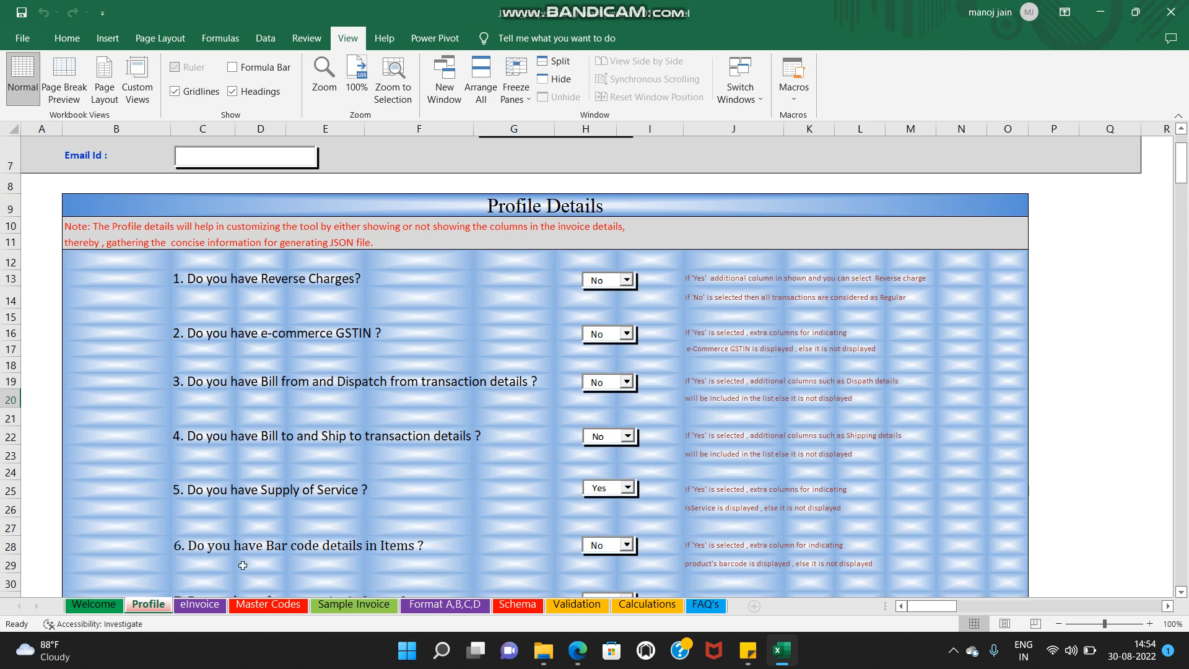
pyautogui.click(217, 607)
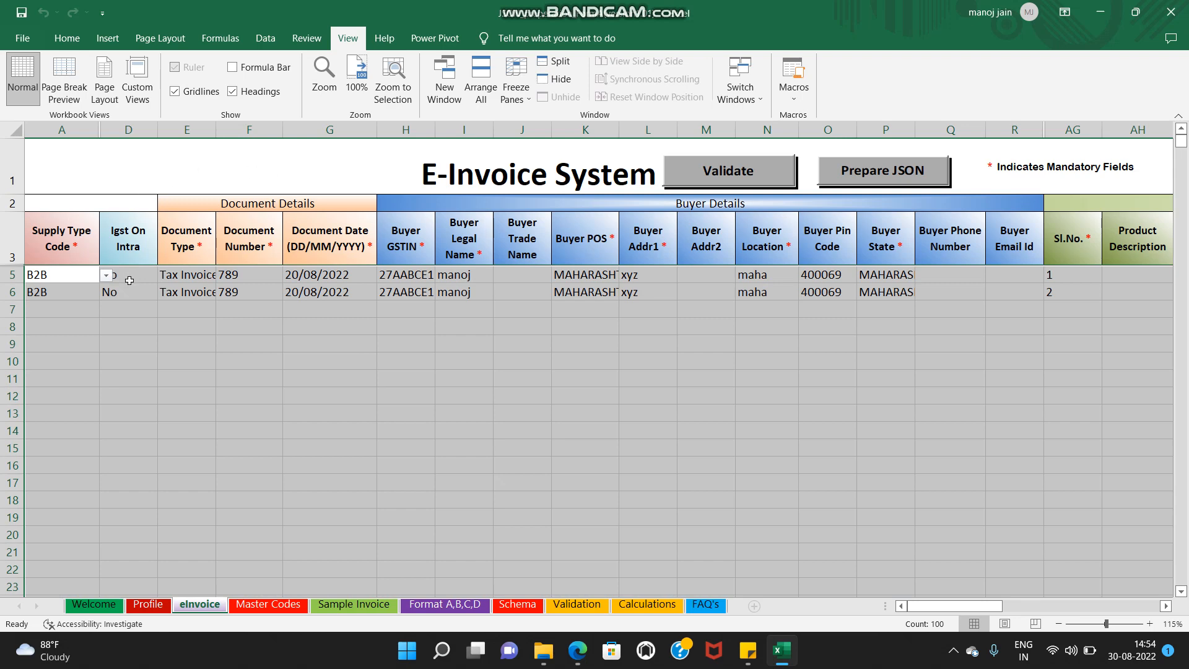
pyautogui.click(148, 605)
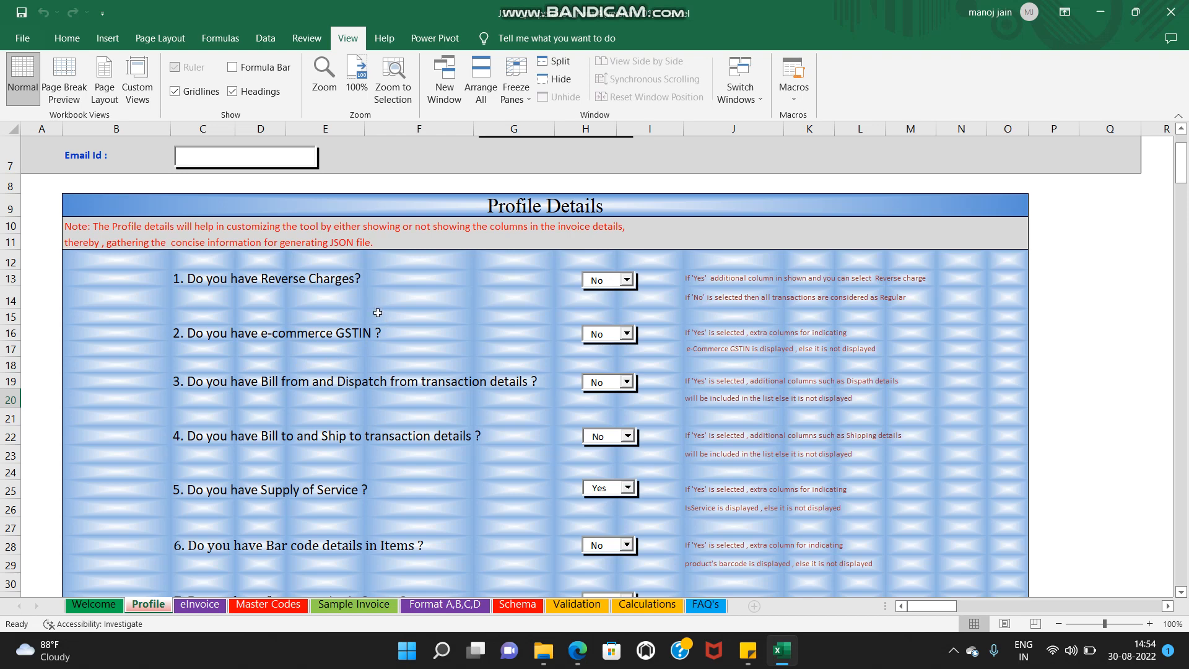
pyautogui.click(200, 605)
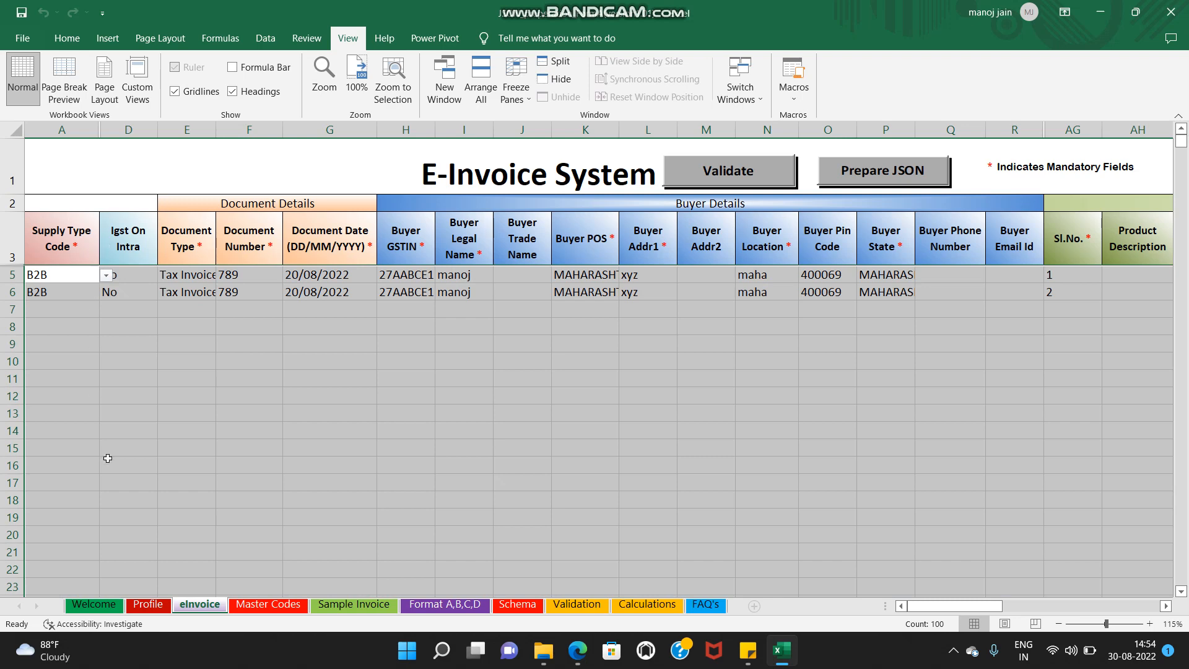
pyautogui.click(148, 605)
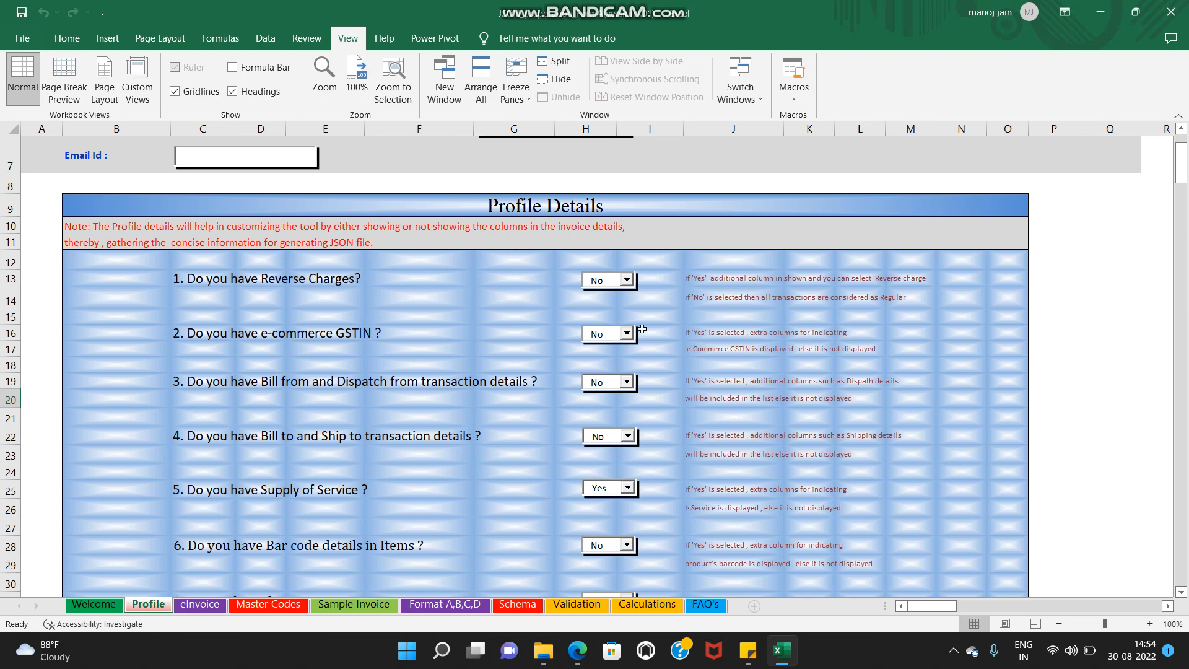
pyautogui.scroll(-5, 642, 329)
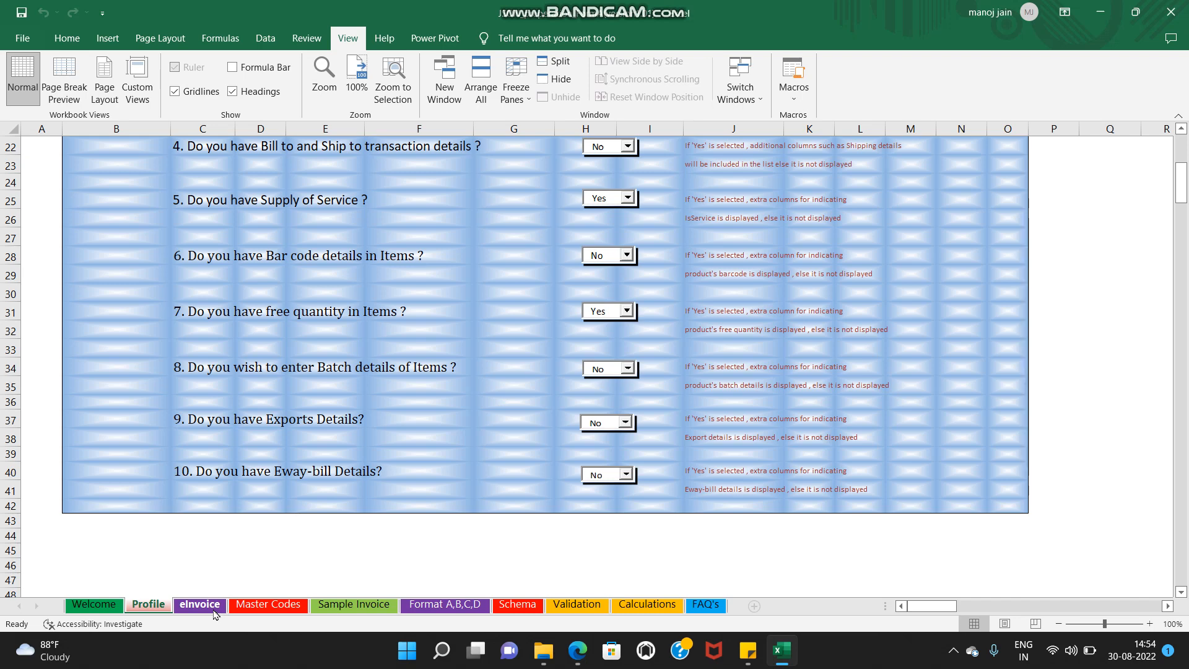
# Step: Examine the Document Details and Buyer Details column groups on the eInvoice sheet
pyautogui.click(211, 607)
pyautogui.click(383, 376)
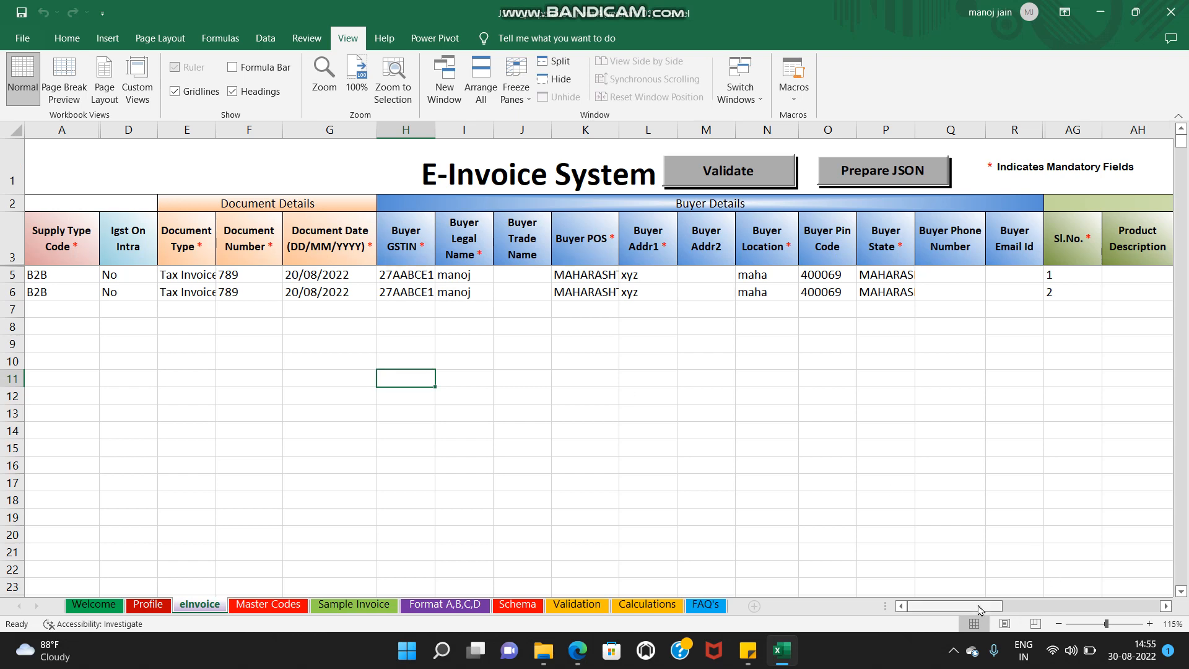
pyautogui.moveTo(980, 610); pyautogui.dragTo(846, 649)
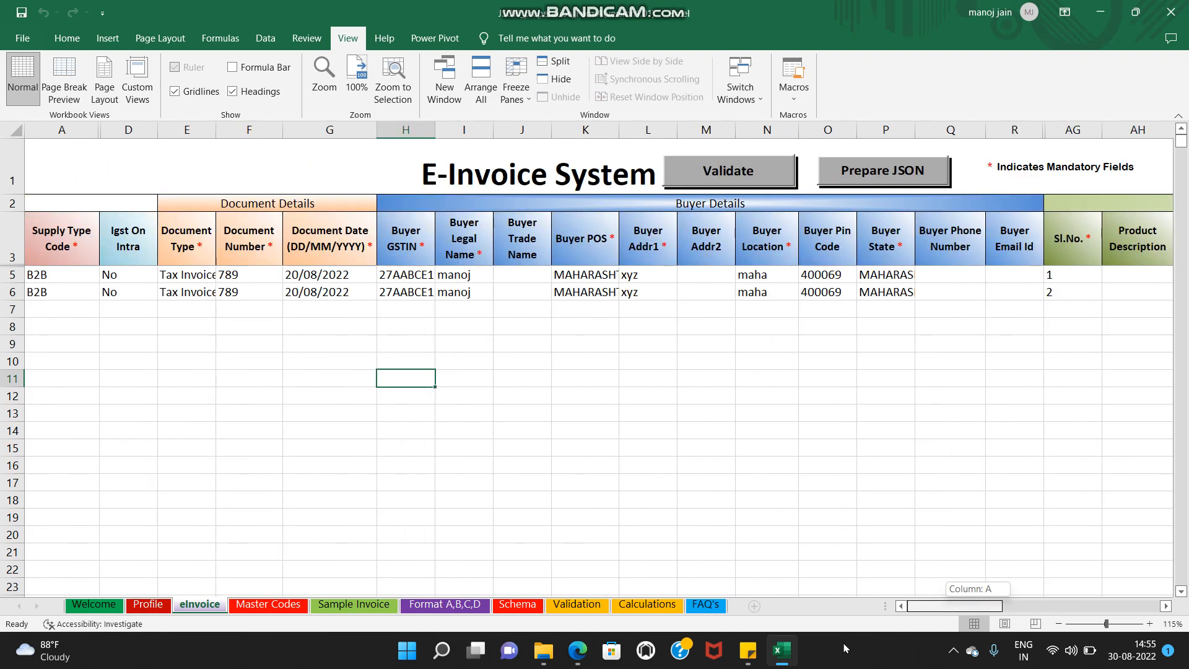
pyautogui.click(208, 430)
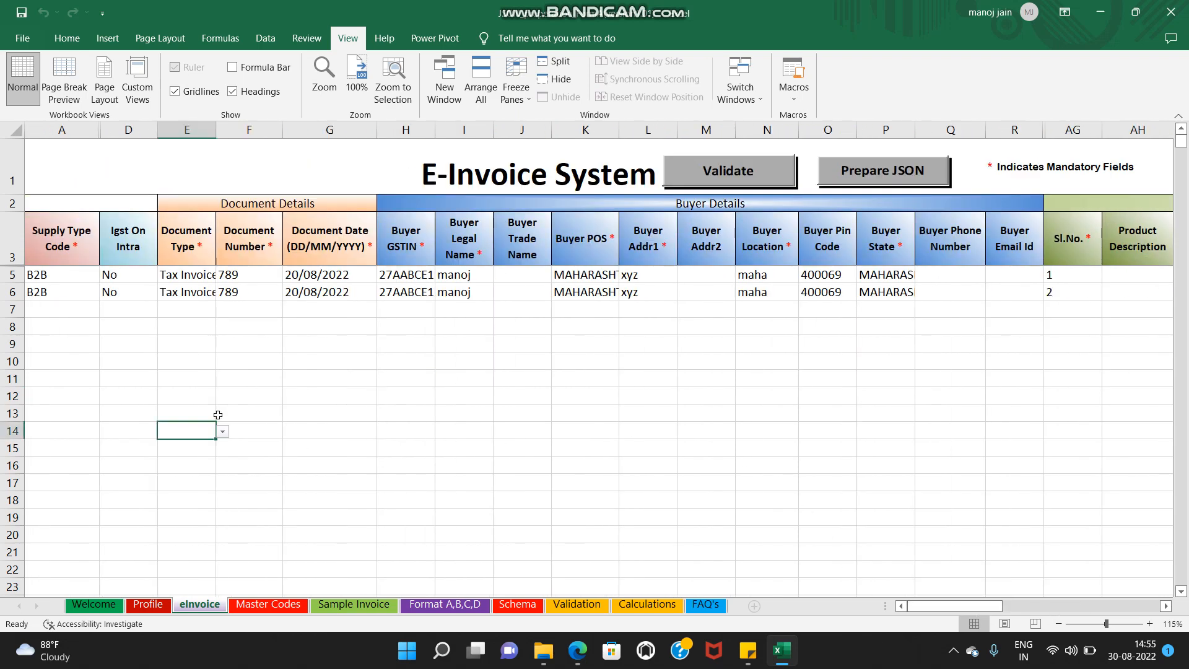
pyautogui.click(254, 130)
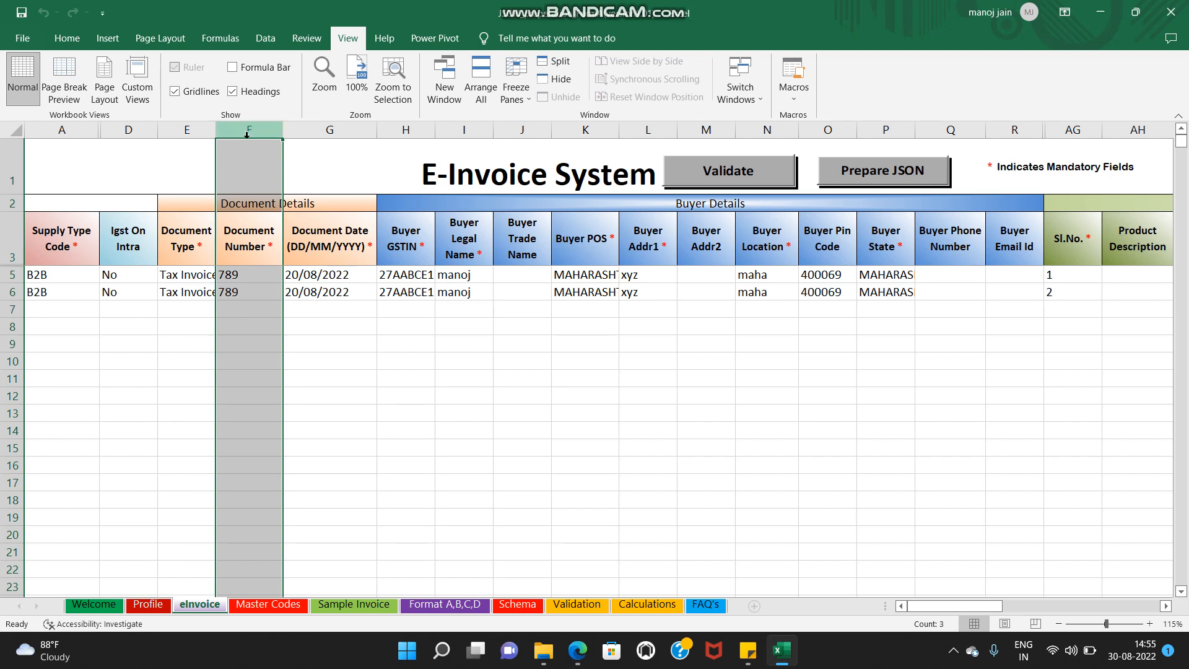
pyautogui.click(746, 206)
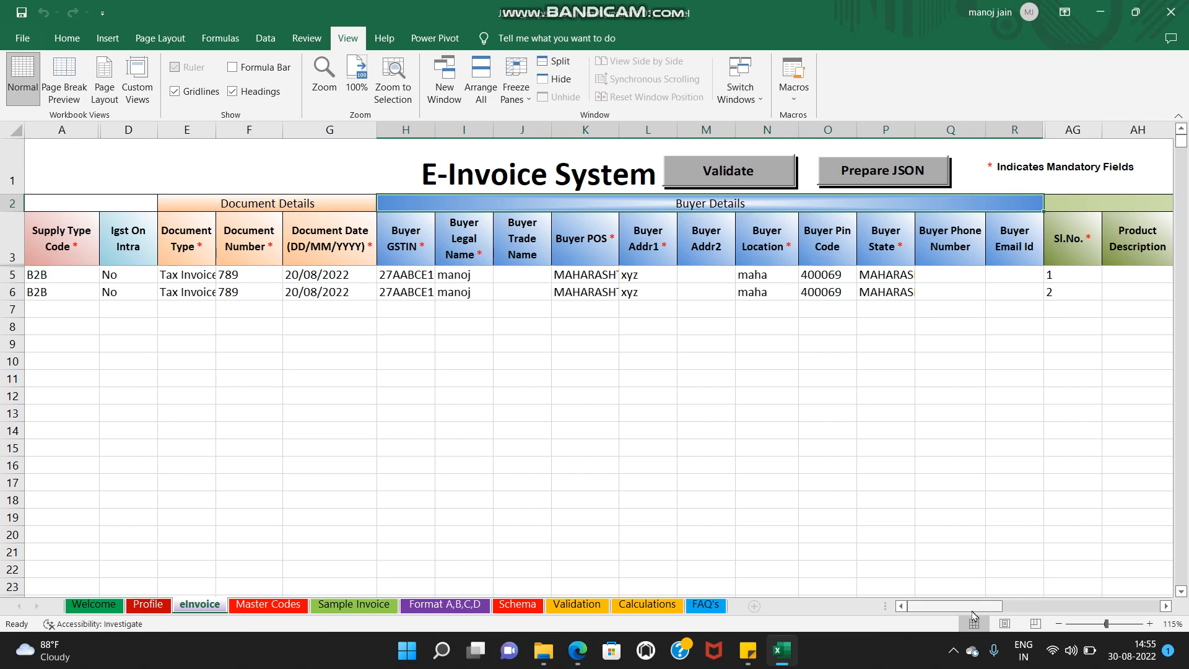
# Step: Examine the Product Details, Value Details and Error List columns of the eInvoice sheet, then return to its first column
pyautogui.moveTo(975, 607); pyautogui.dragTo(1011, 607)
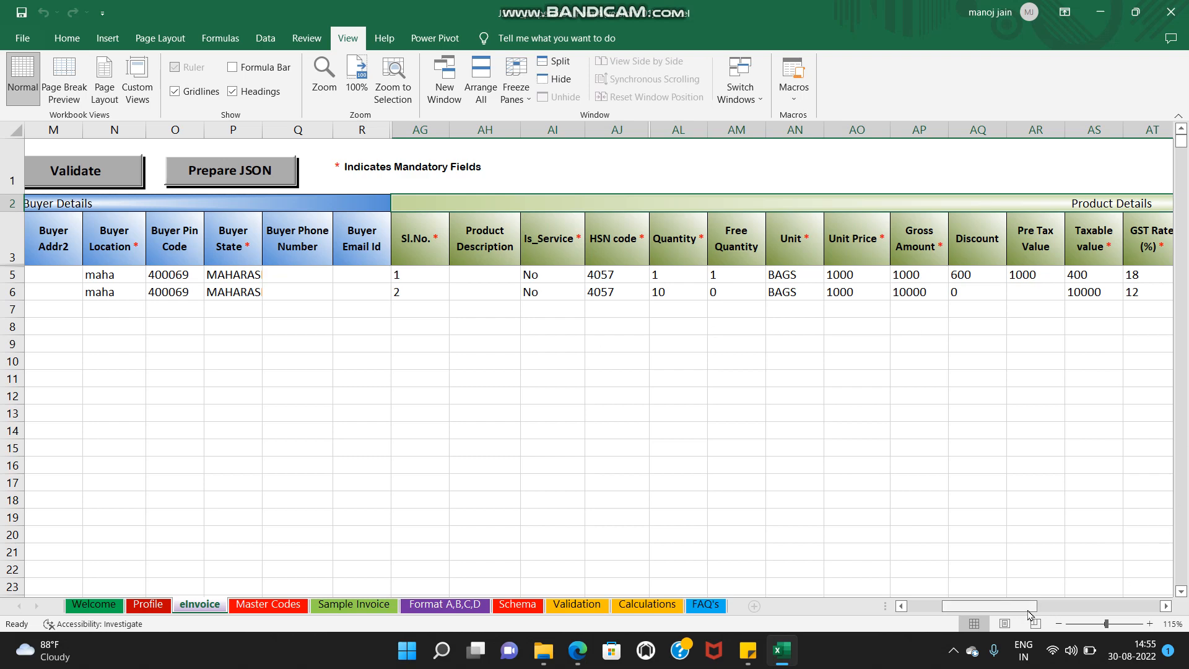
pyautogui.moveTo(1030, 614); pyautogui.dragTo(1124, 613)
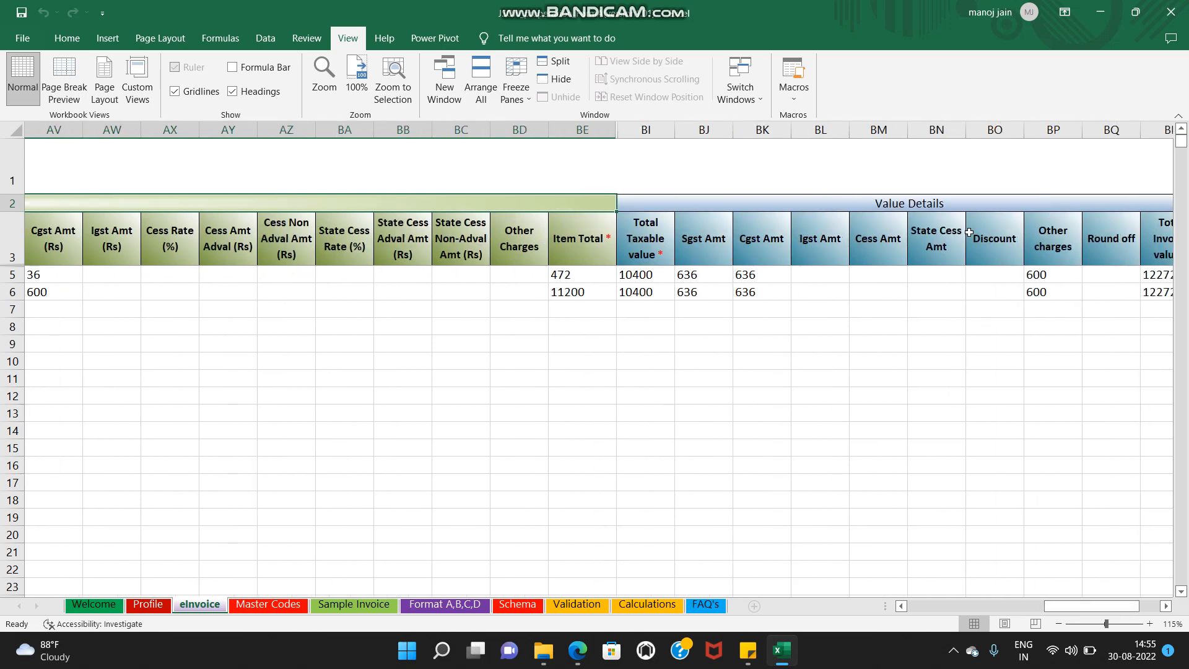
pyautogui.click(956, 215)
pyautogui.click(957, 205)
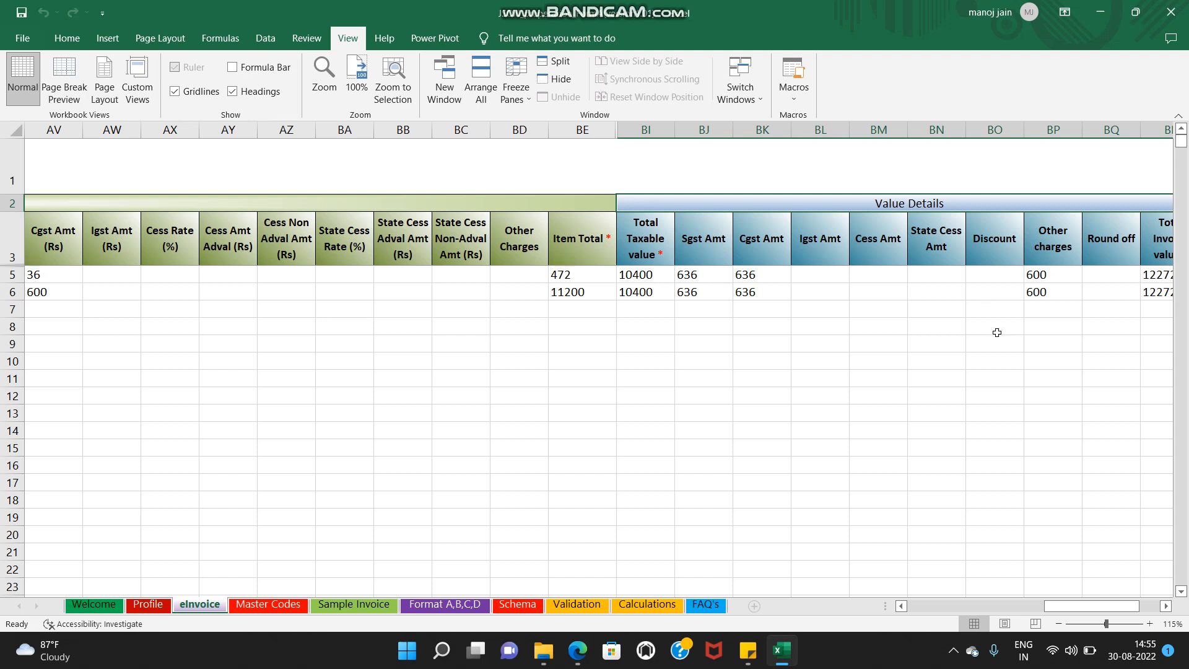
pyautogui.moveTo(1096, 609); pyautogui.dragTo(1117, 610)
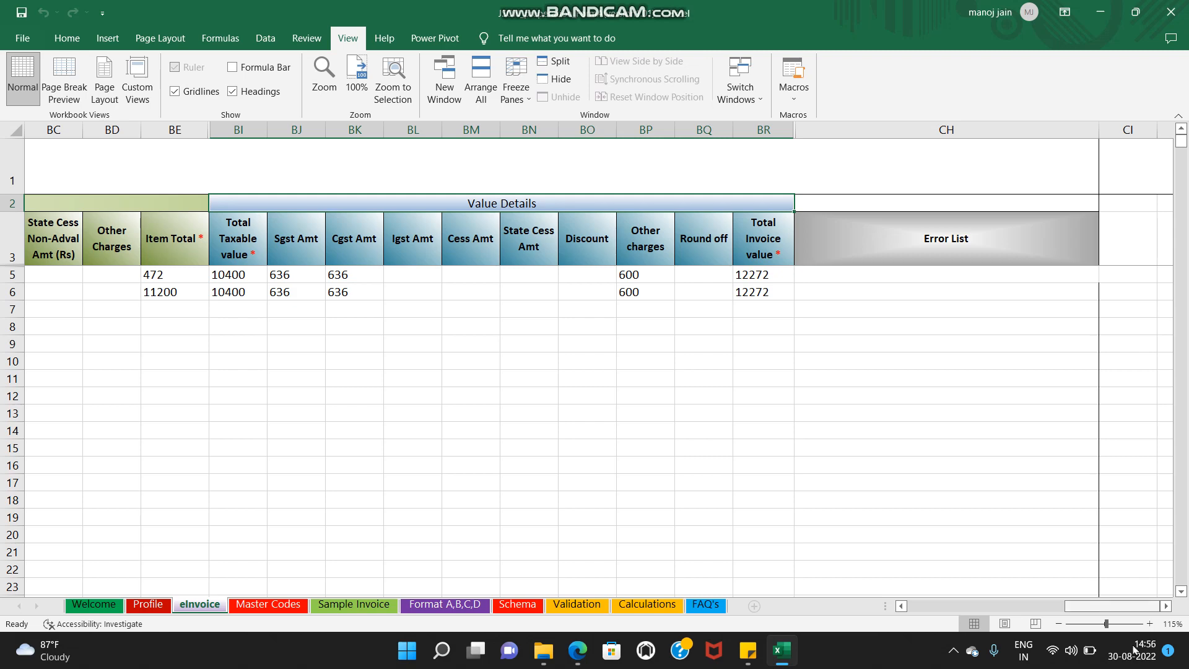
pyautogui.moveTo(1109, 607); pyautogui.dragTo(873, 619)
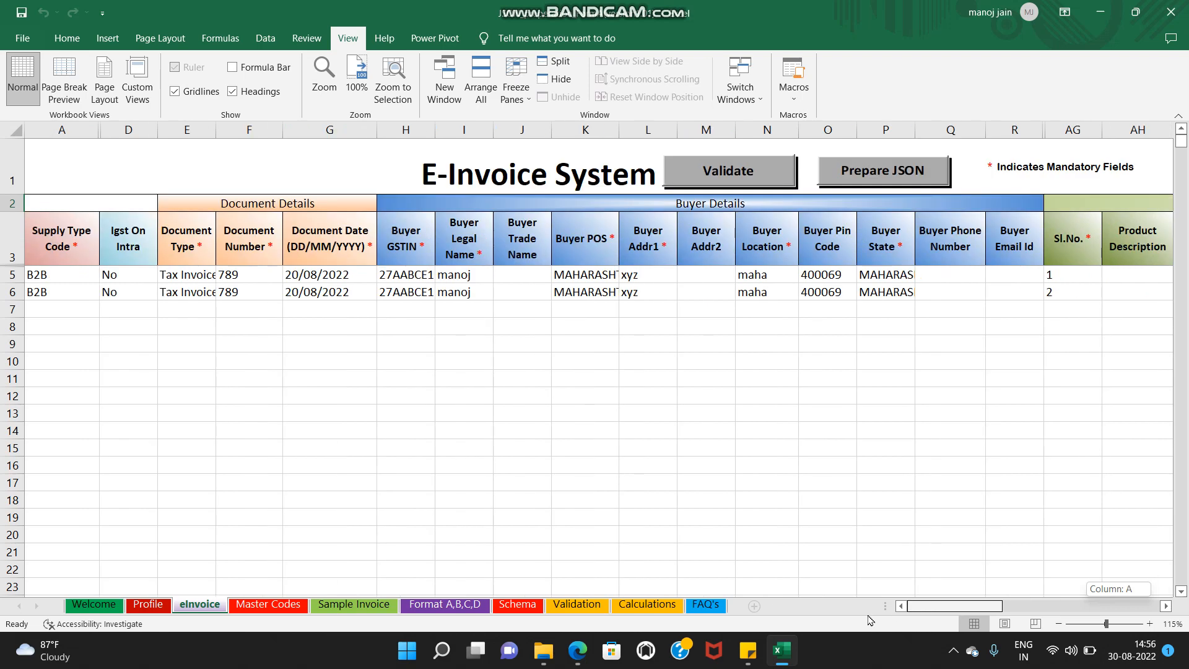
# Step: Compare the two item rows of the sample invoice, checking document number, buyer details and serial numbers
pyautogui.click(72, 280)
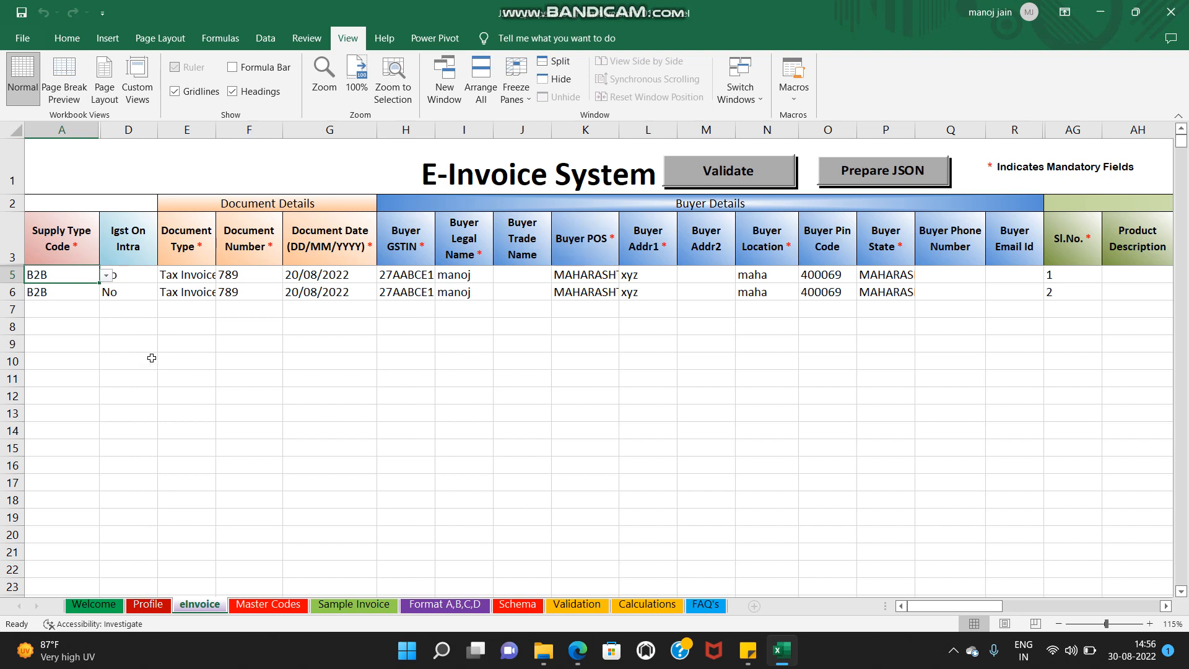
pyautogui.click(124, 342)
pyautogui.moveTo(244, 280); pyautogui.dragTo(251, 294)
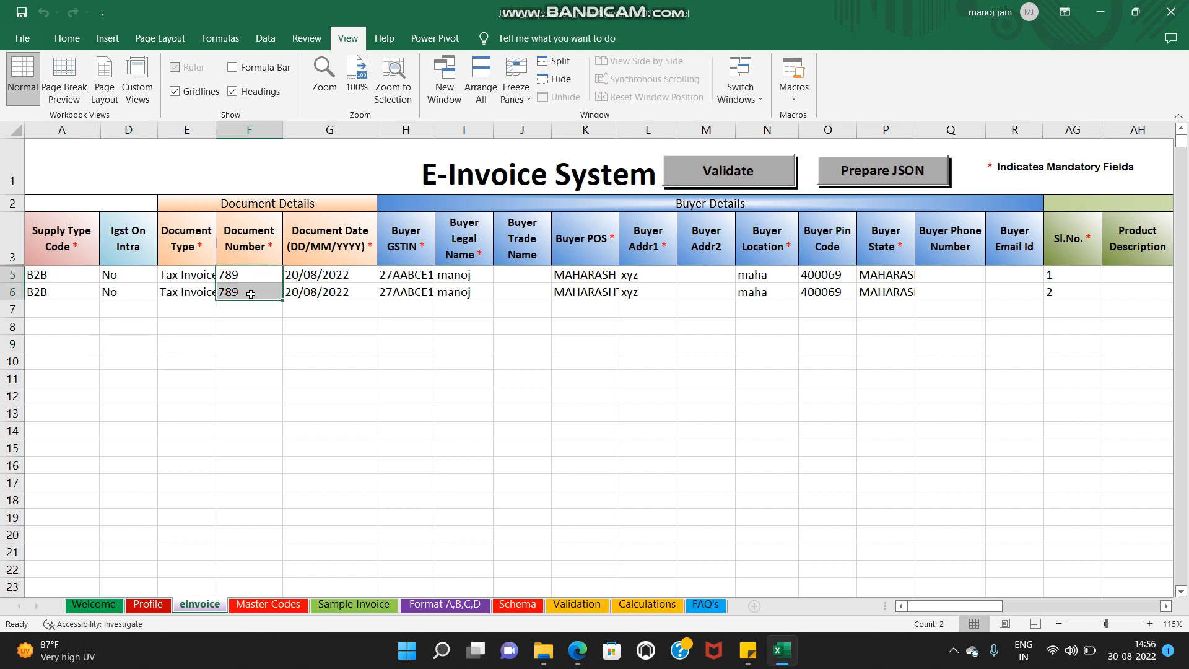
pyautogui.click(231, 341)
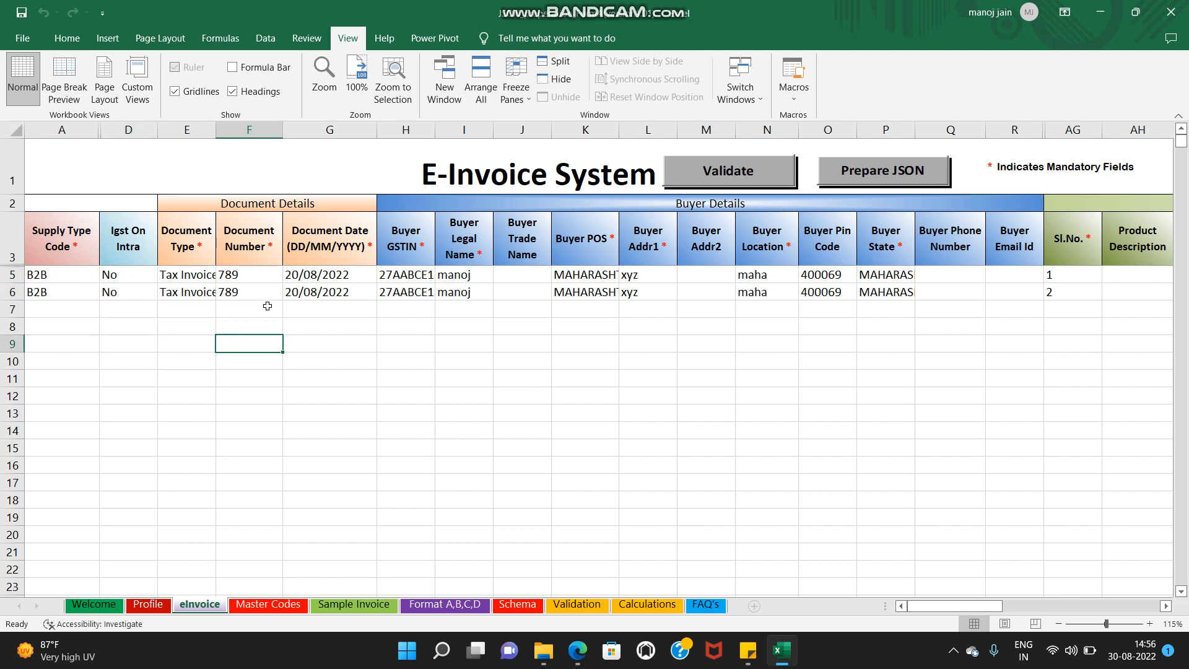
pyautogui.moveTo(1084, 274); pyautogui.dragTo(1084, 292)
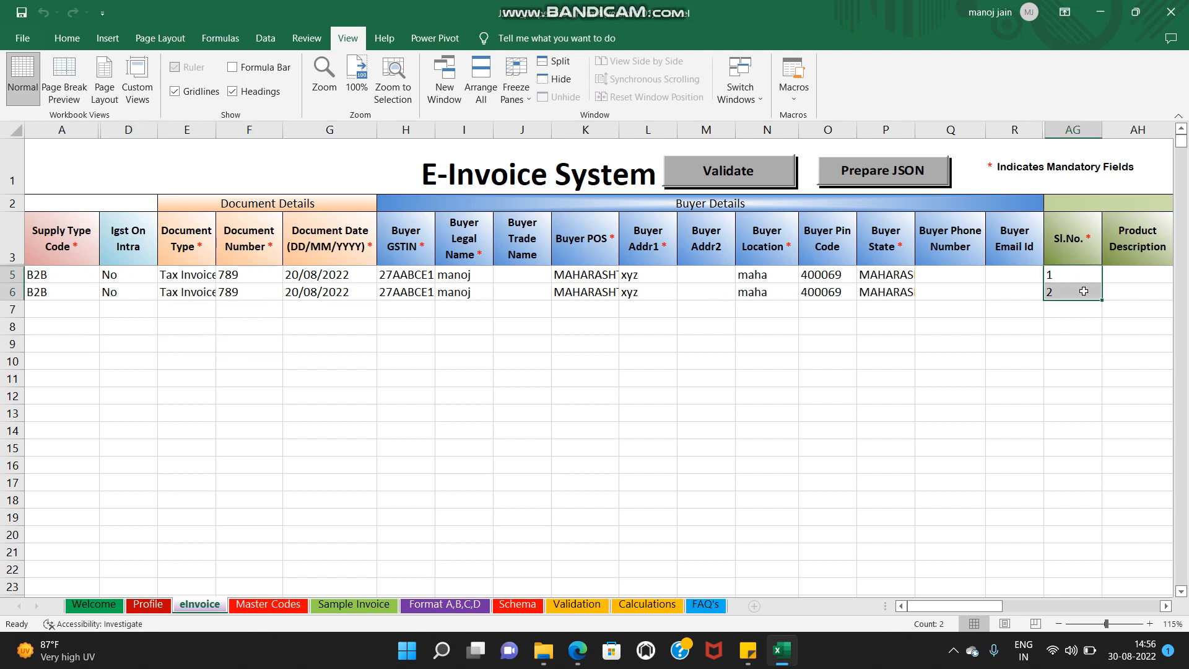
pyautogui.click(309, 340)
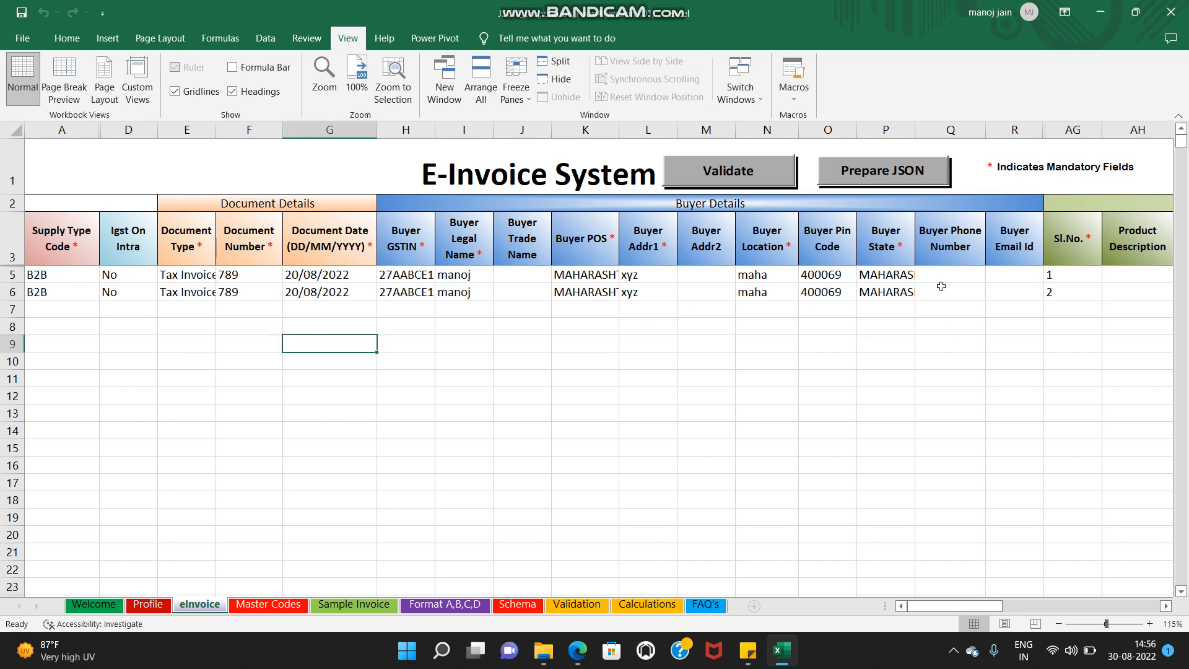
pyautogui.click(751, 340)
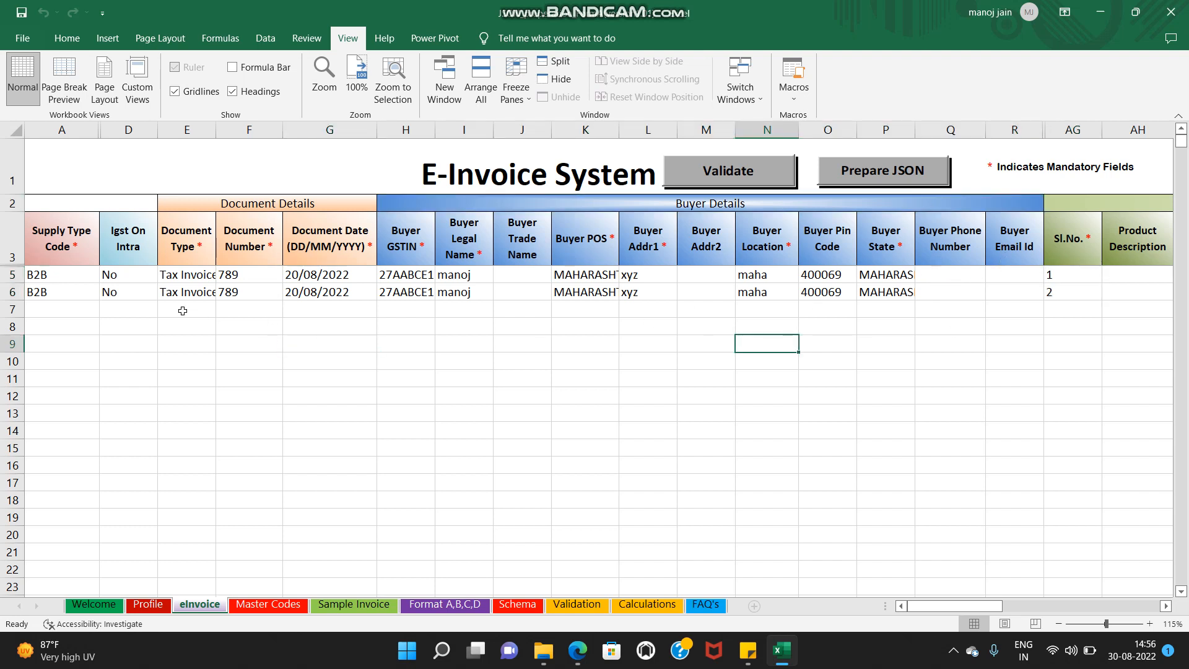
pyautogui.moveTo(96, 273)
pyautogui.mouseDown()
pyautogui.moveTo(98, 288)
pyautogui.moveTo(976, 289)
pyautogui.mouseUp()
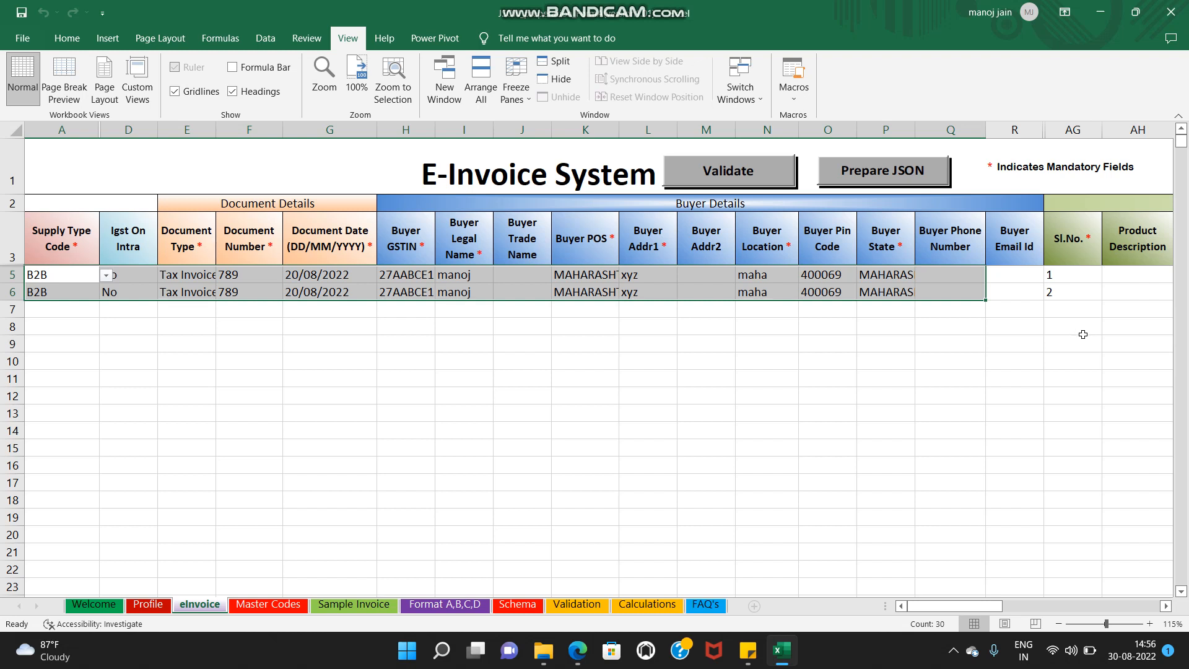
pyautogui.click(1072, 277)
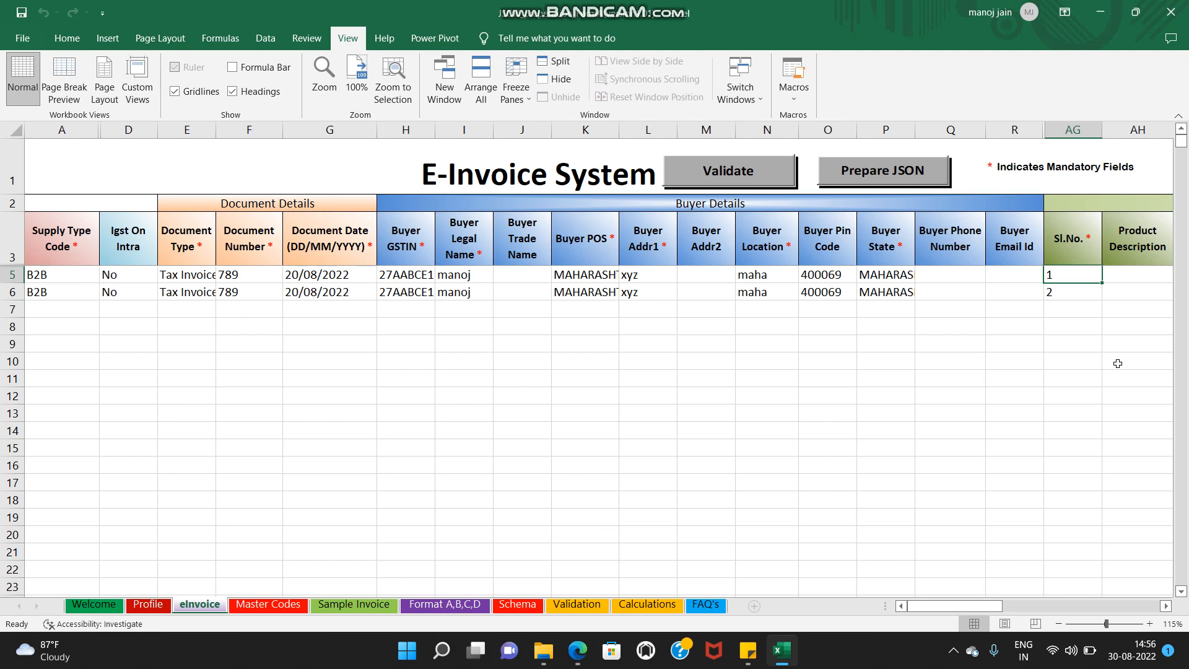
# Step: View the available supply type codes for the first invoice row and check its Igst On Intra entry
pyautogui.click(239, 209)
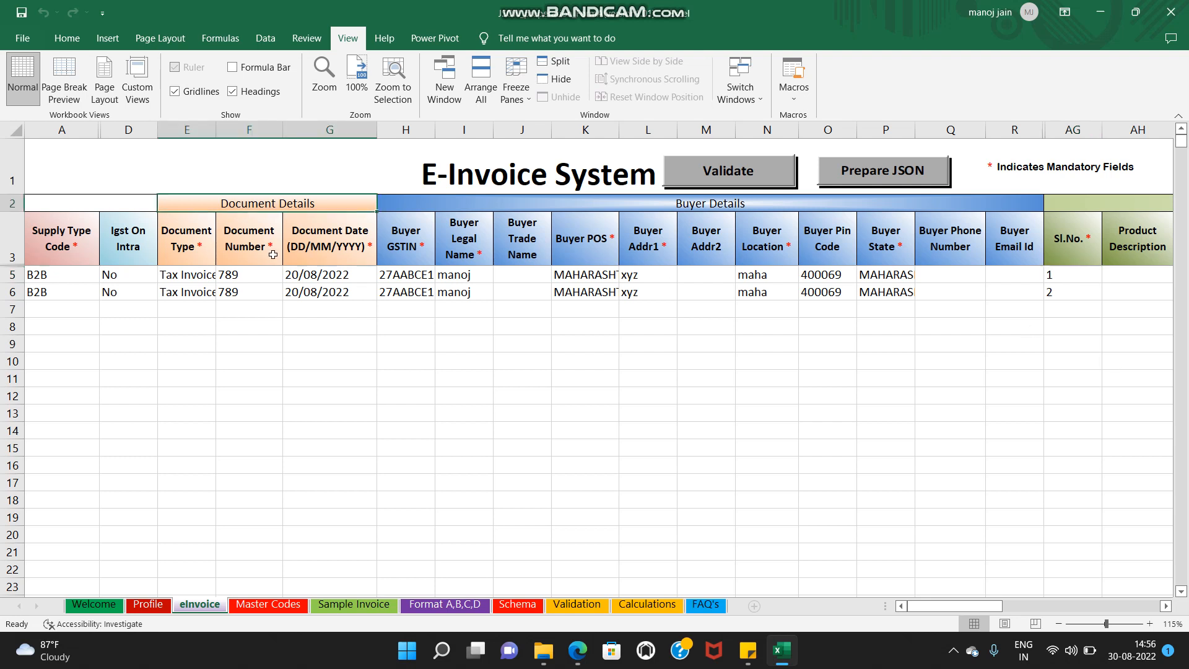
pyautogui.click(87, 282)
pyautogui.click(105, 276)
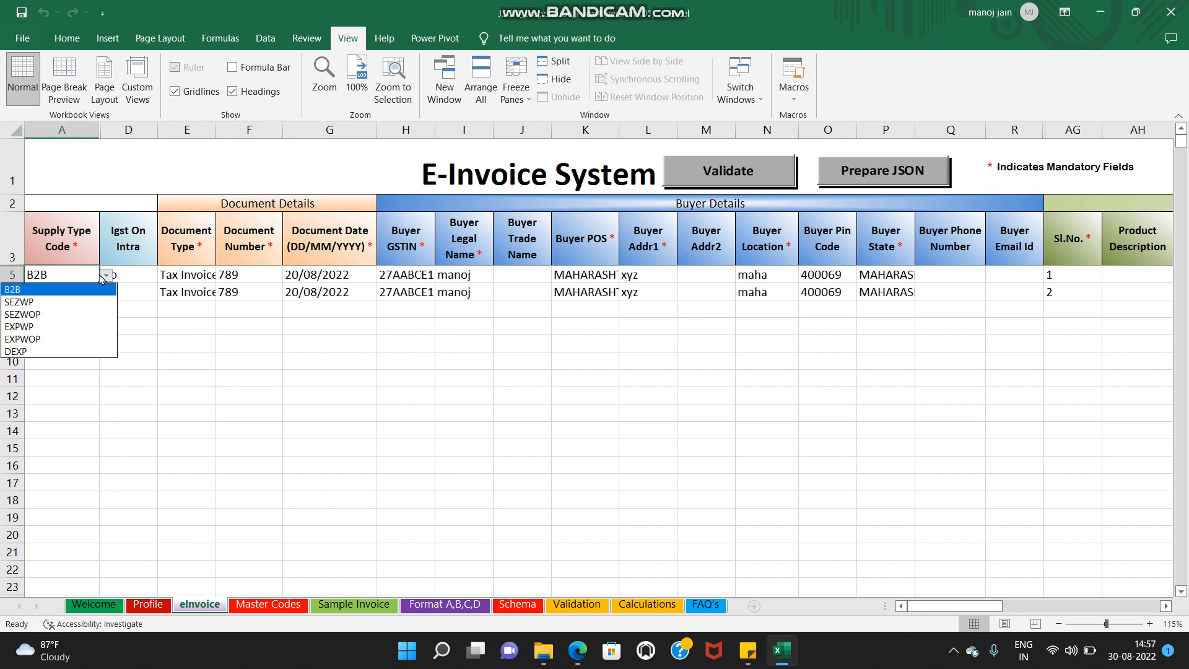
pyautogui.click(102, 276)
pyautogui.click(151, 271)
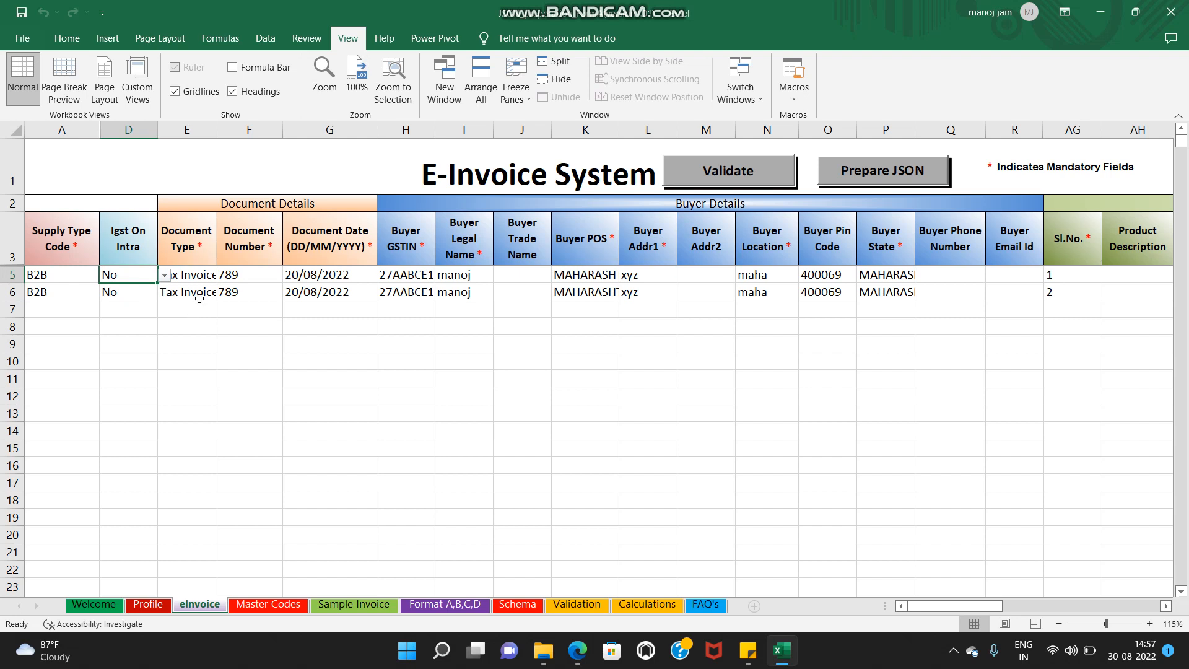
# Step: View the available document types for the first invoice row
pyautogui.click(202, 276)
pyautogui.click(225, 277)
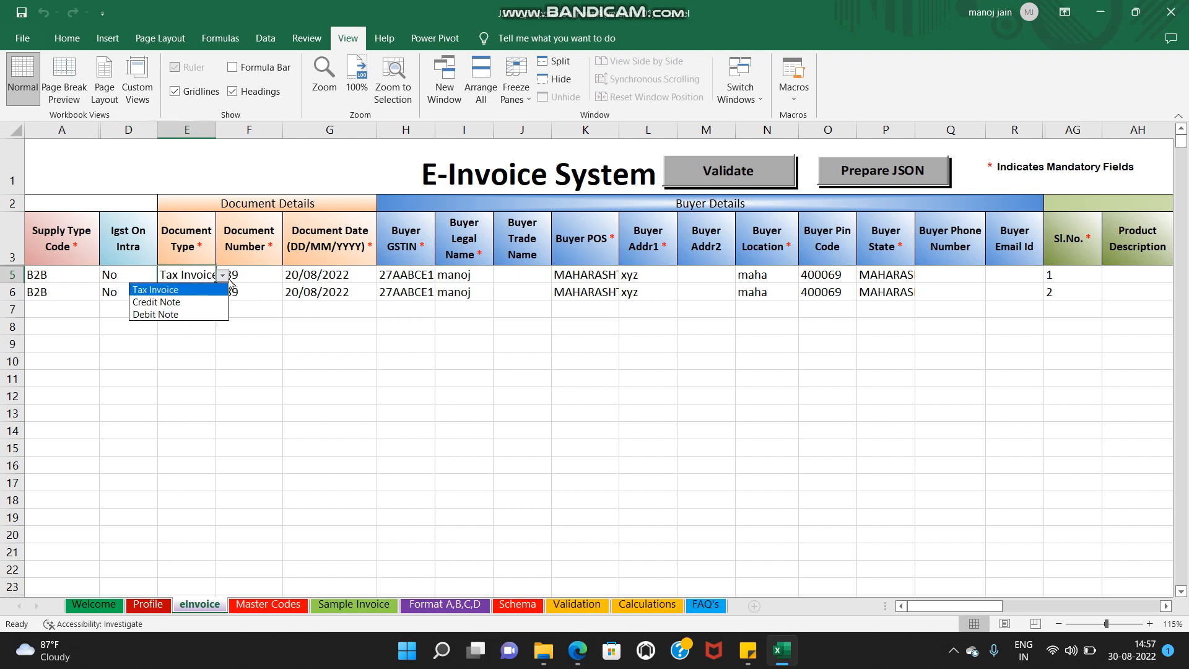
pyautogui.click(229, 280)
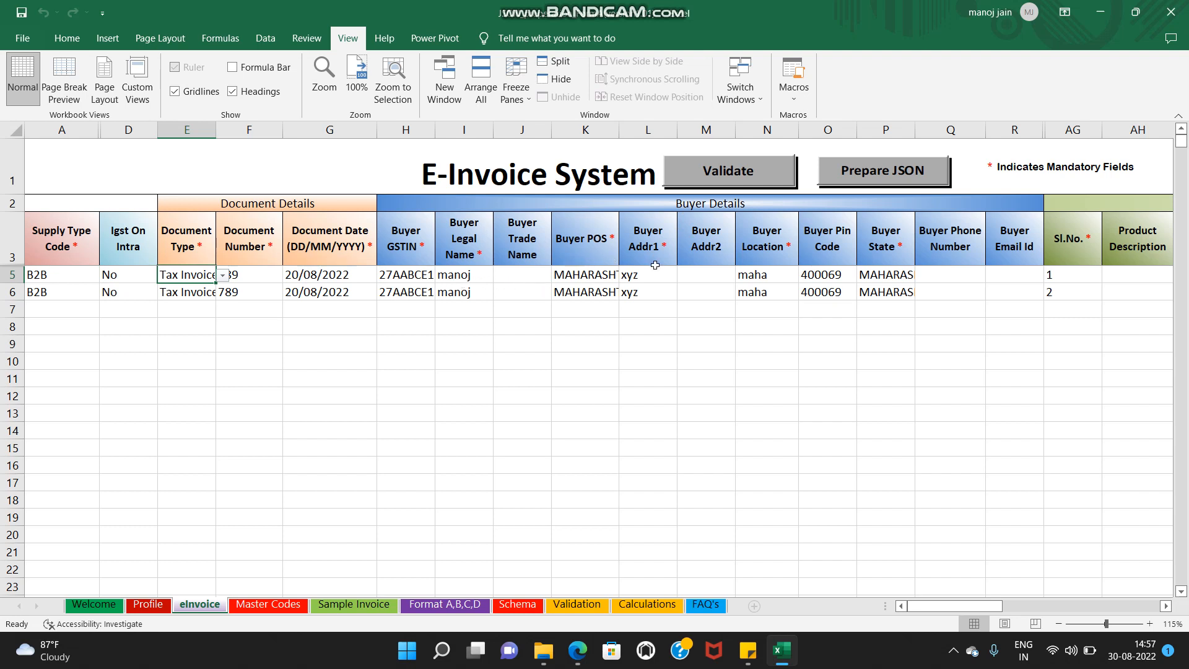
# Step: Review the first item's entries from the buyer contact columns through Free Quantity, and glance over the Value Details columns
pyautogui.click(983, 285)
pyautogui.press('Up')
pyautogui.press('Right')
pyautogui.press('Right')
pyautogui.press('Right')
pyautogui.press('Right')
pyautogui.press('Right')
pyautogui.press('Right')
pyautogui.press('Right')
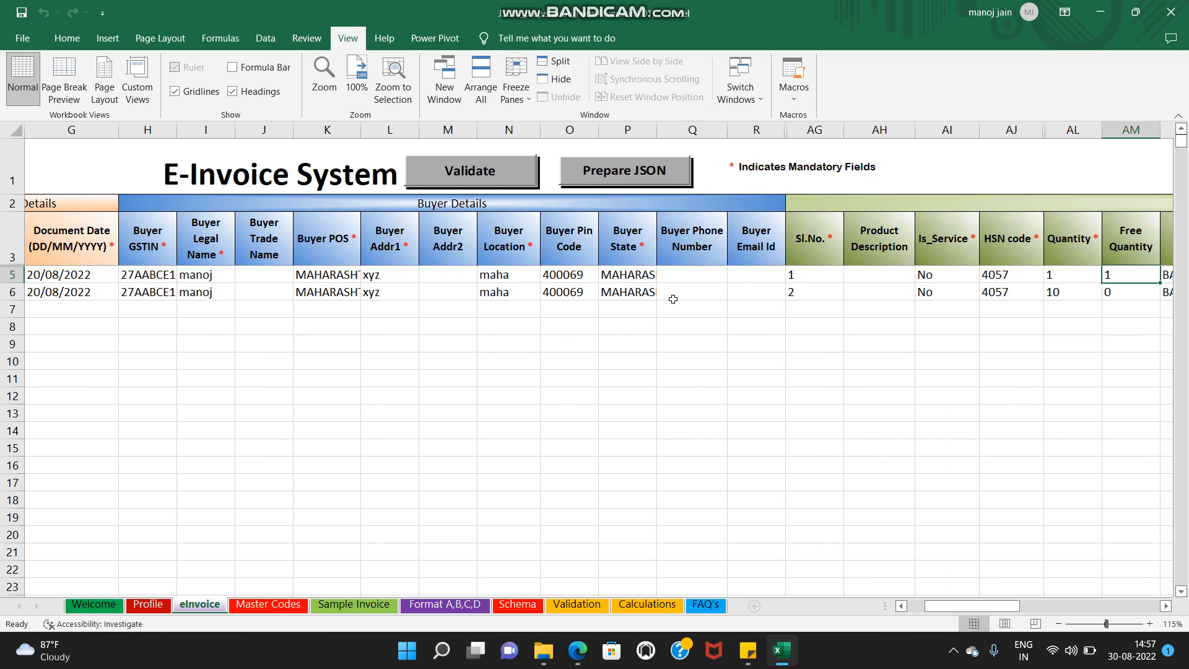
pyautogui.moveTo(1004, 611); pyautogui.dragTo(1138, 617)
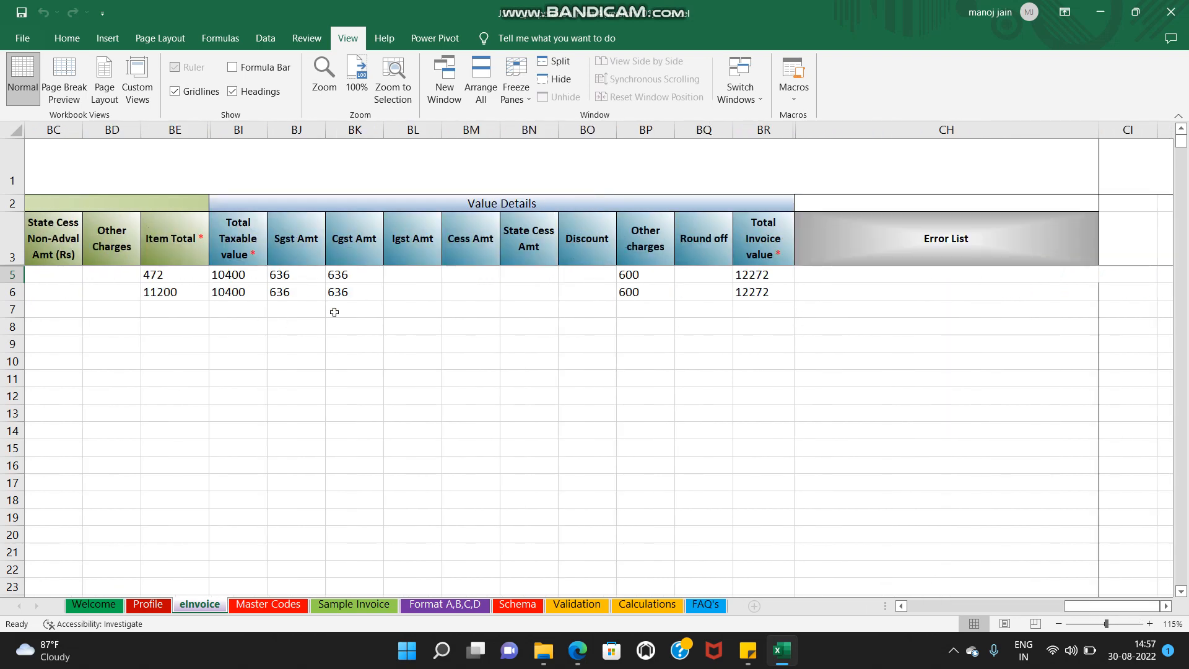
pyautogui.moveTo(1086, 616); pyautogui.dragTo(986, 616)
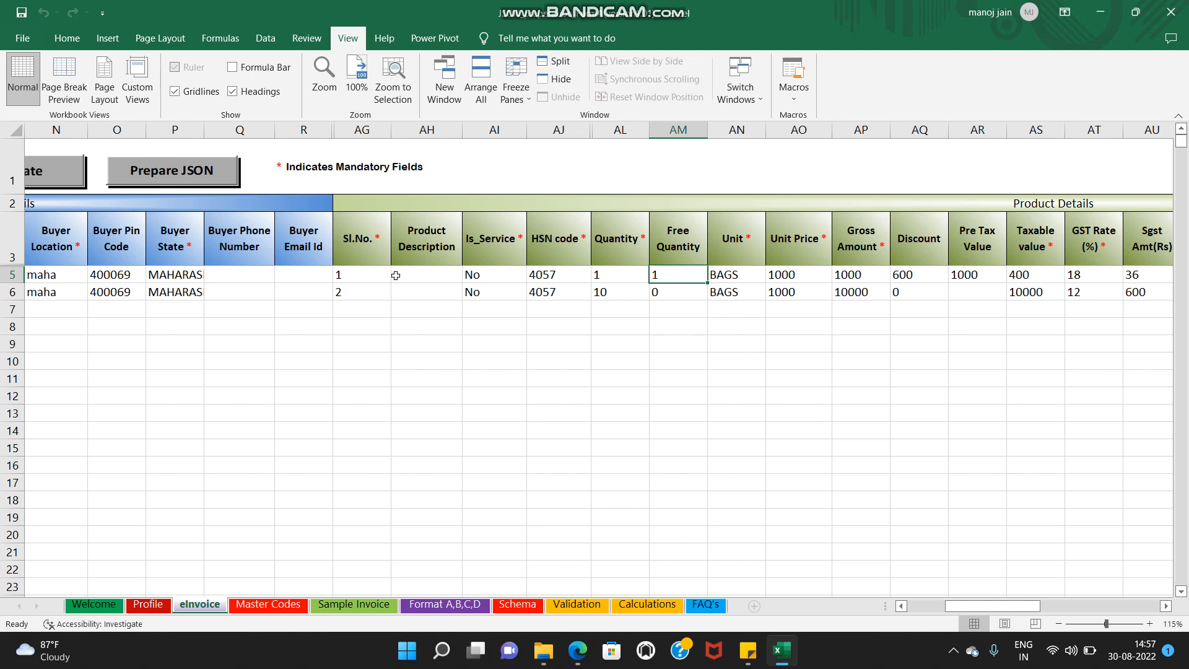
# Step: Examine the first item's product details from Sl.No. through Taxable value, checking its unit price
pyautogui.moveTo(339, 276); pyautogui.dragTo(1036, 276)
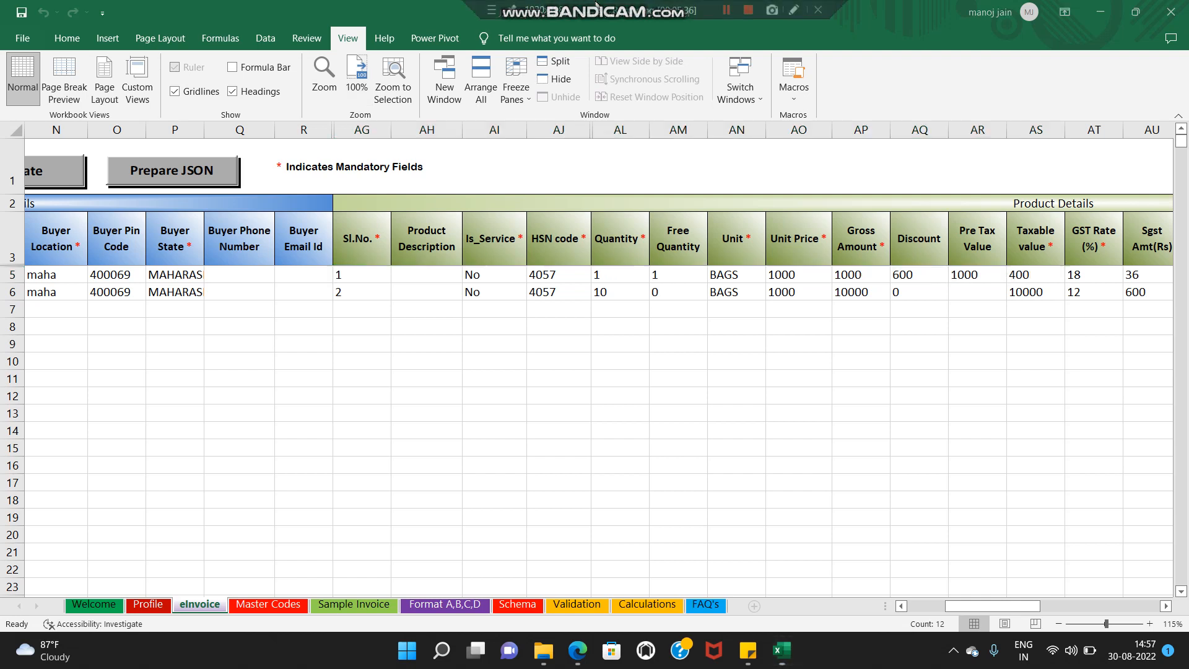
pyautogui.moveTo(596, 2)
pyautogui.click(794, 313)
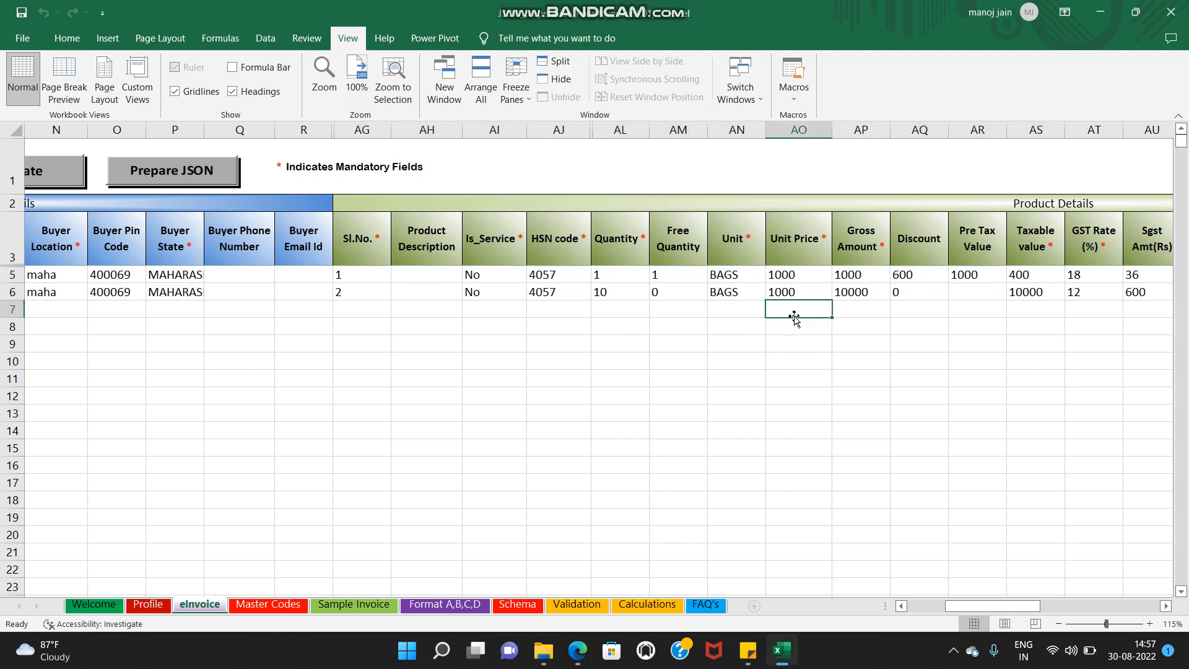
pyautogui.click(816, 344)
pyautogui.click(809, 269)
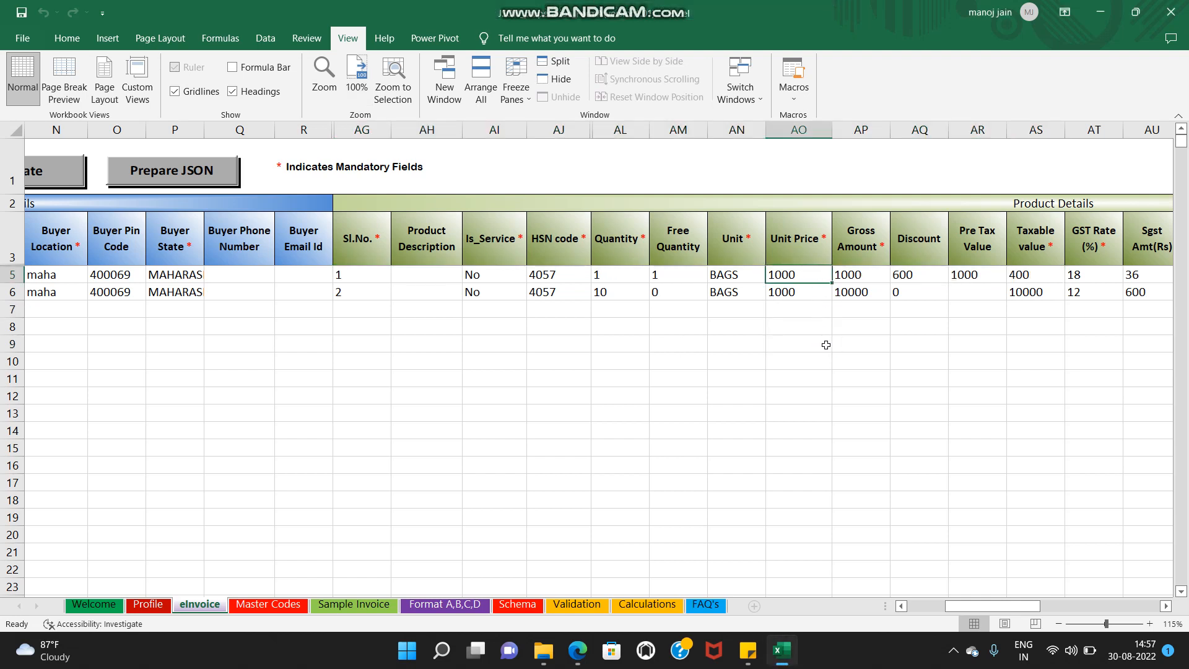
# Step: Check the first item's gross amount and discount, and clear its Pre Tax Value
pyautogui.click(870, 272)
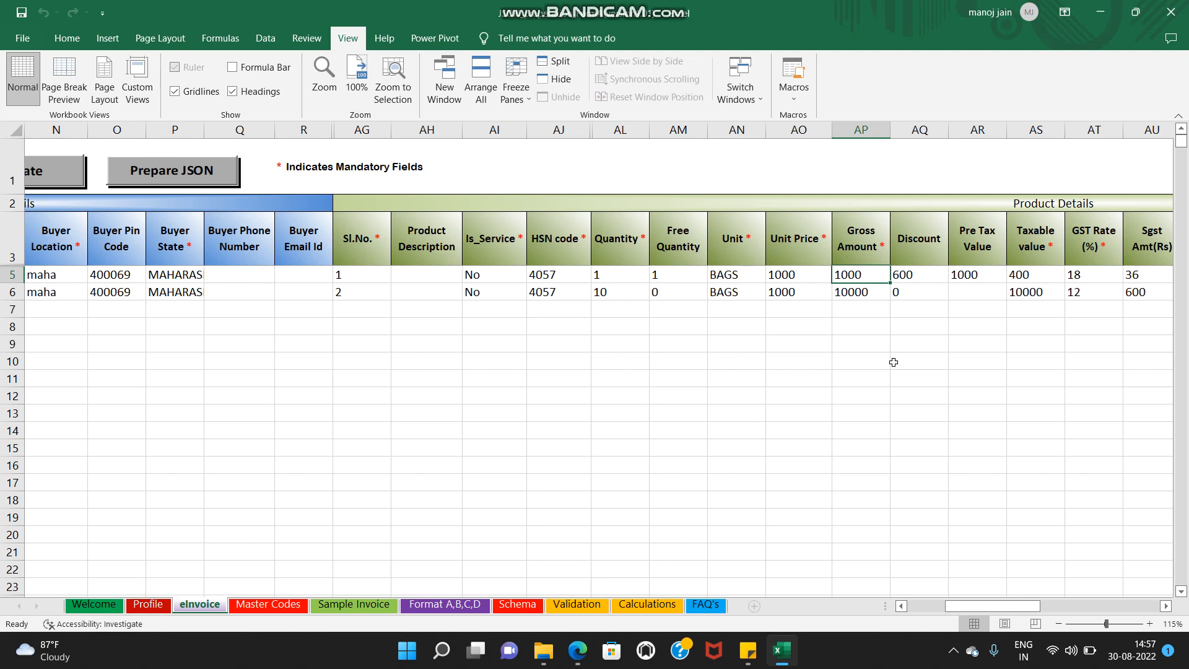
pyautogui.click(908, 273)
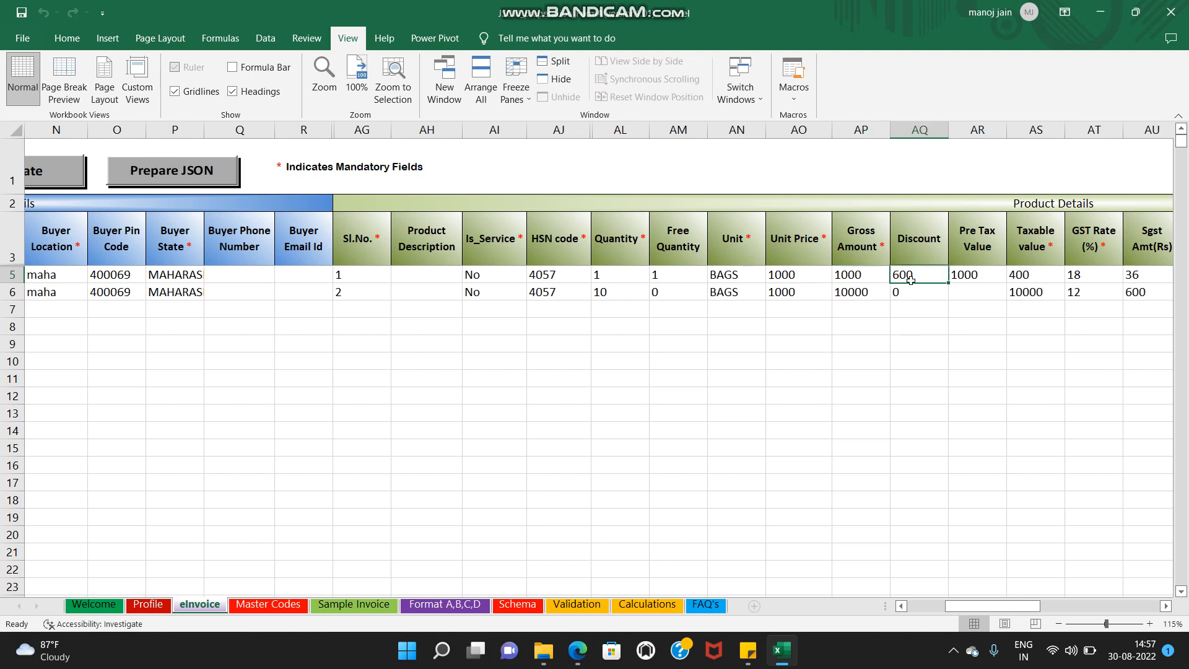
pyautogui.click(974, 277)
pyautogui.press('Delete')
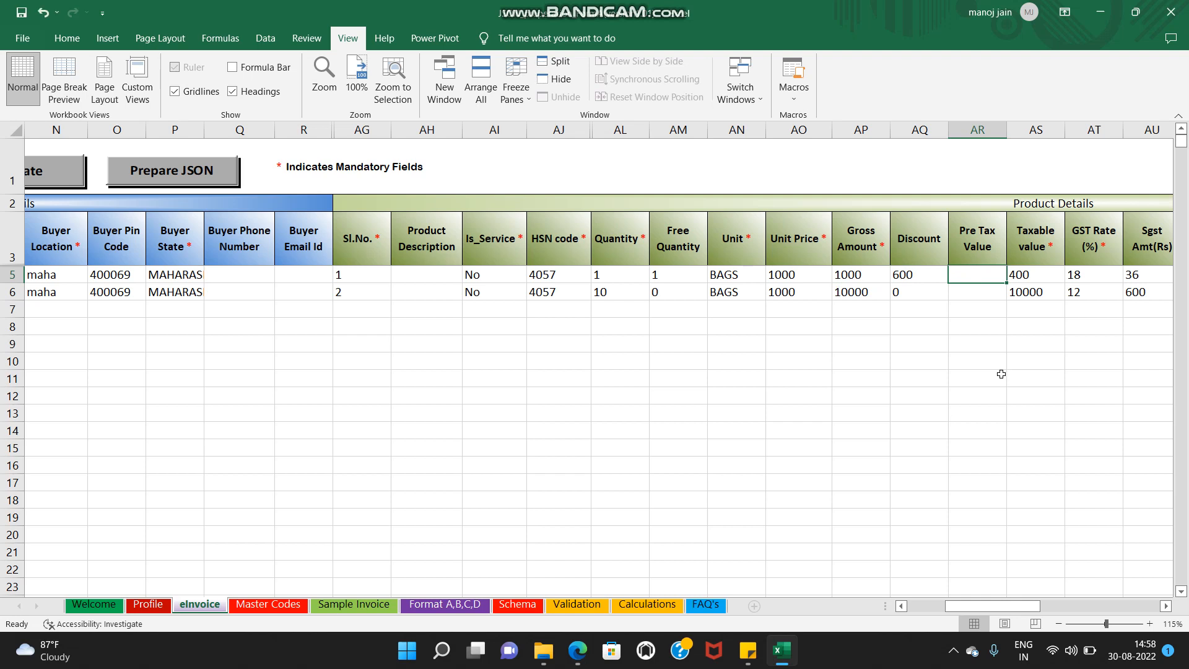
# Step: Compare the first item's taxable value with its gross amount
pyautogui.click(1055, 277)
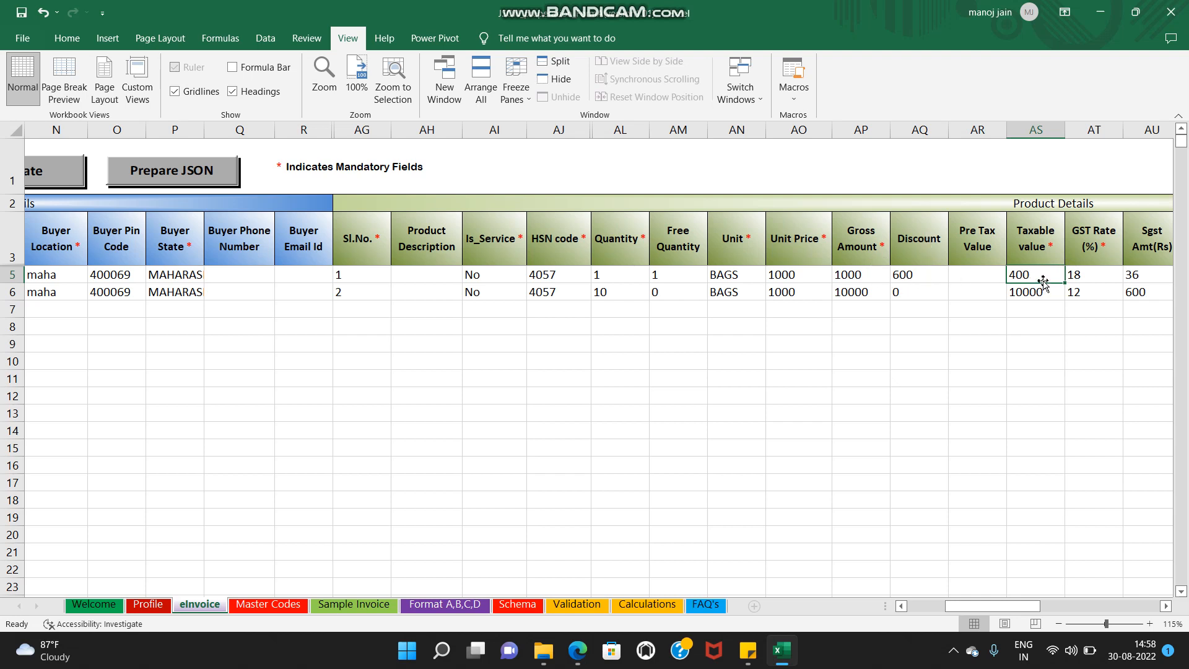
pyautogui.click(937, 326)
pyautogui.click(859, 278)
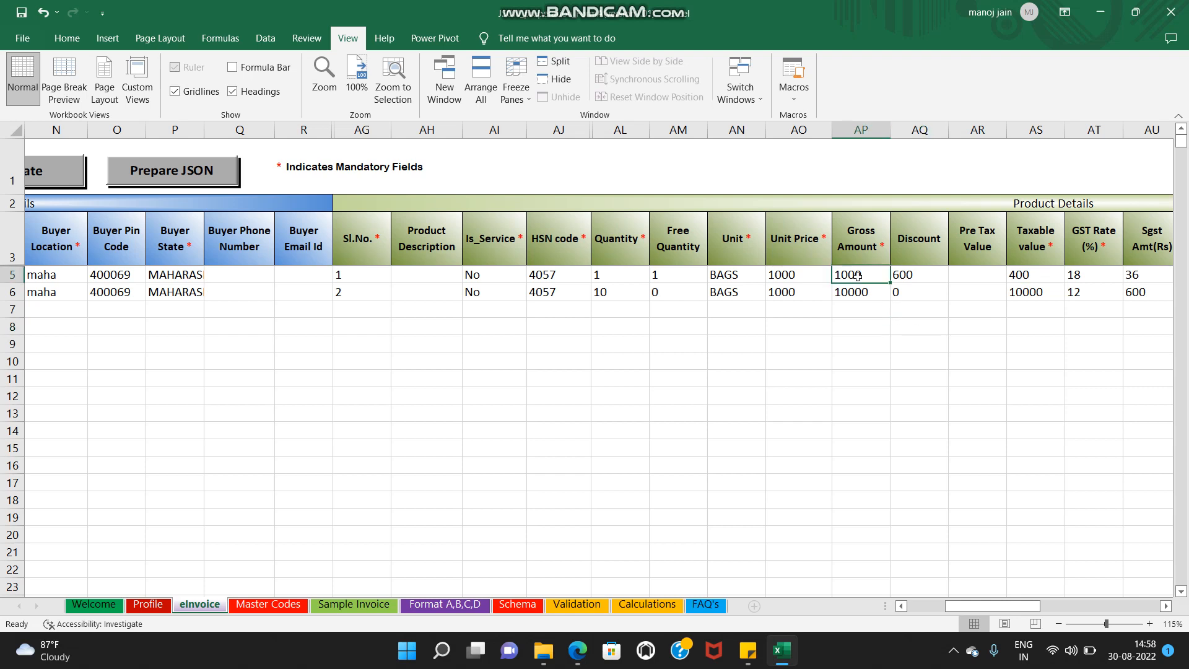
# Step: Clear the first item's discount in Product Details and check its taxable value
pyautogui.click(914, 278)
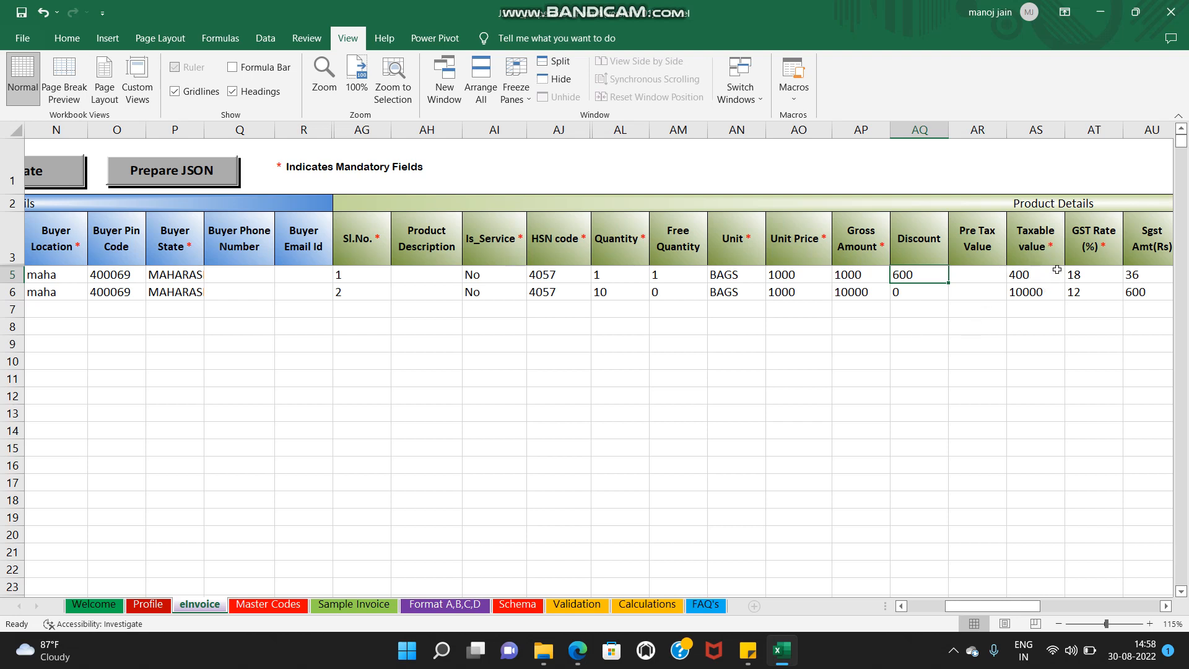
pyautogui.press('Delete')
pyautogui.click(933, 308)
pyautogui.click(1038, 276)
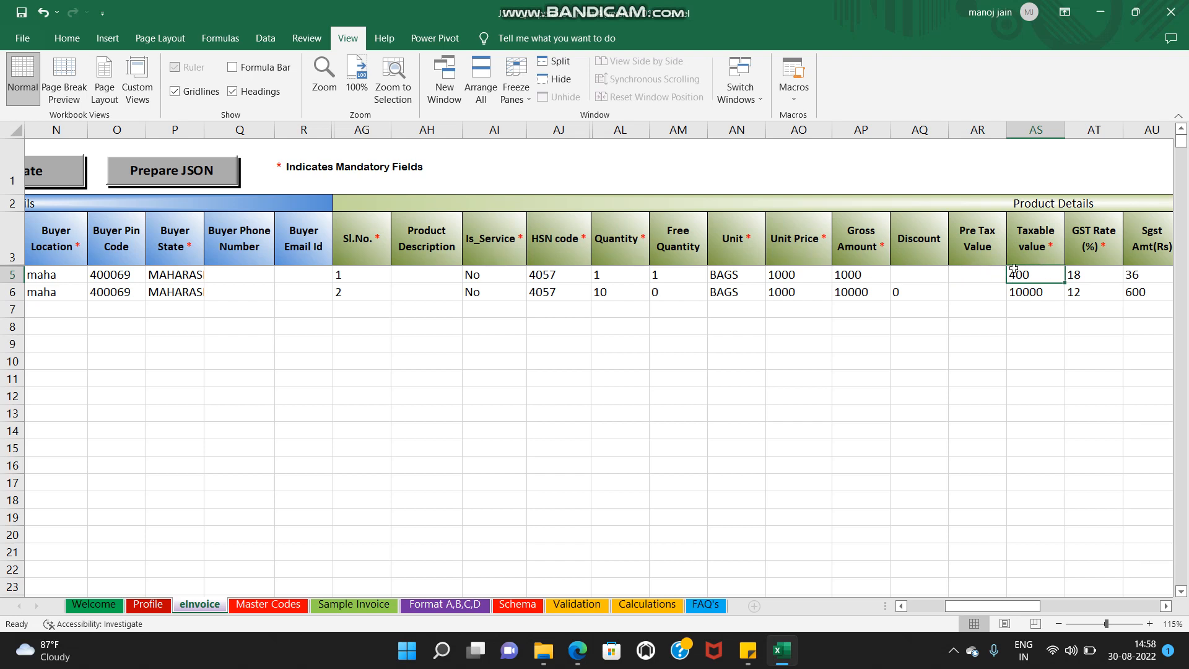
# Step: Set the first item's discount in Product Details to 600
pyautogui.click(871, 275)
pyautogui.click(924, 279)
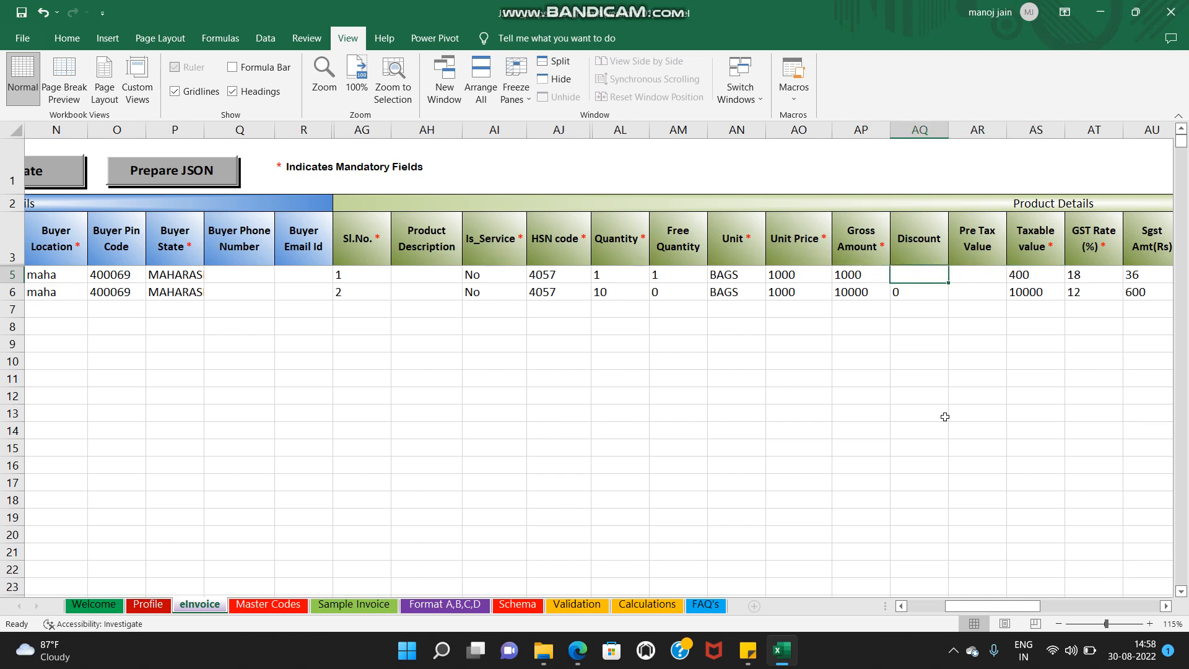
pyautogui.write('600')
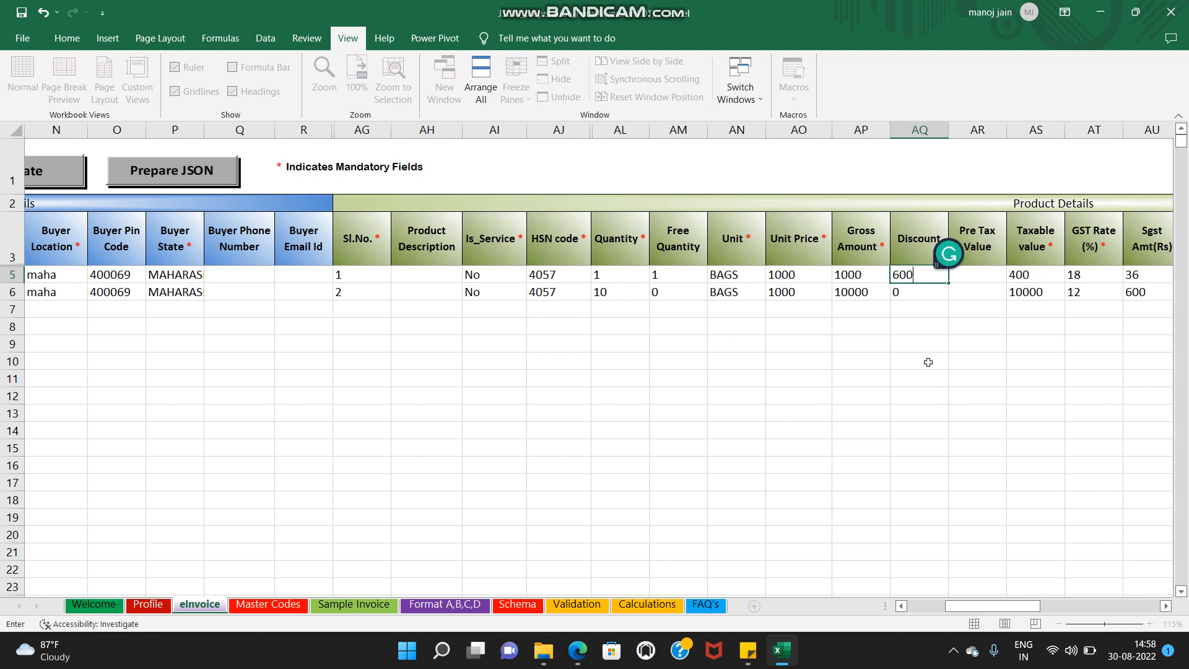
pyautogui.click(933, 364)
pyautogui.click(940, 278)
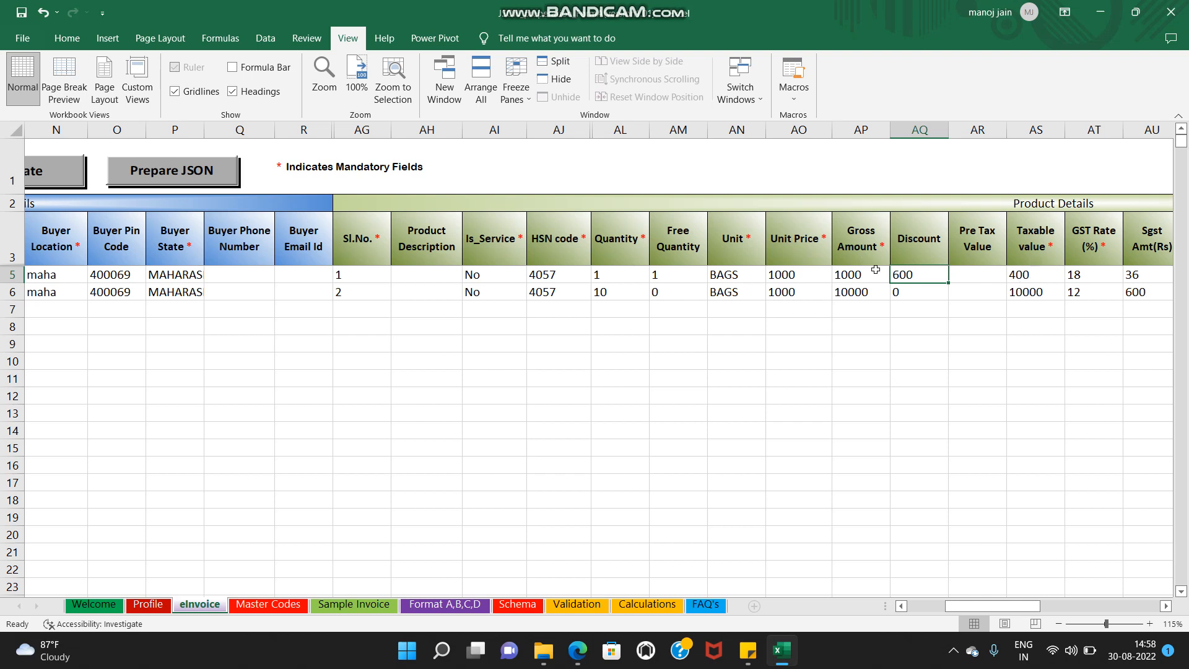
# Step: Compare the first item's discount with the invoice's Other charges entry under Value Details
pyautogui.click(951, 323)
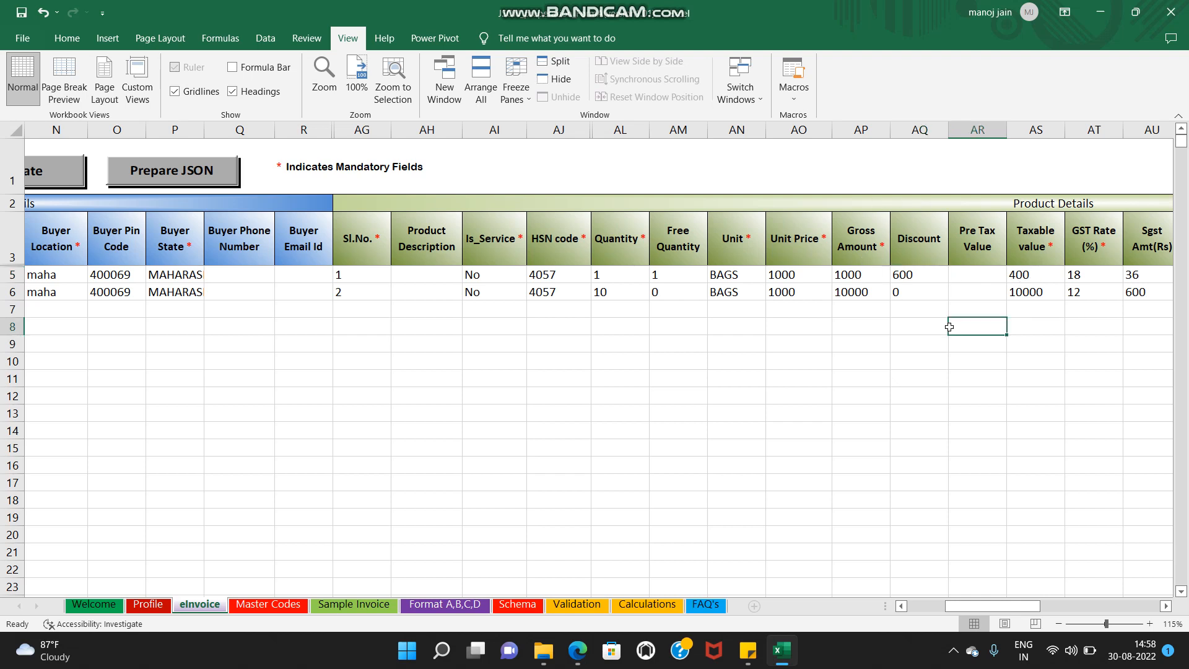
pyautogui.click(923, 278)
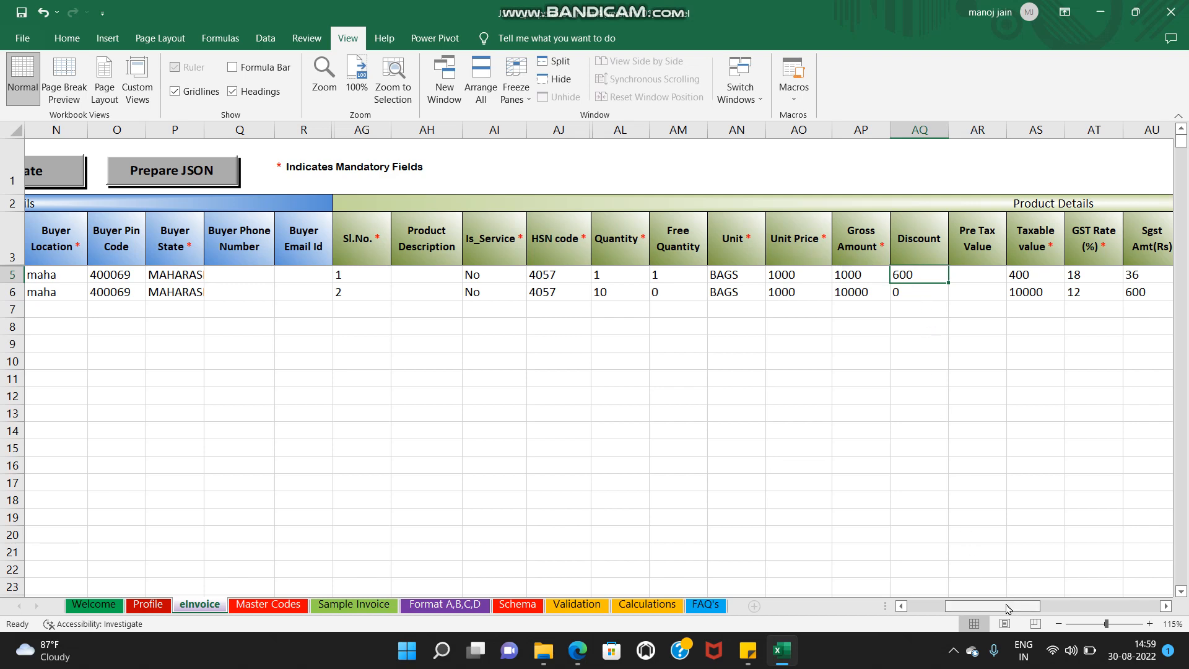
pyautogui.moveTo(1008, 609); pyautogui.dragTo(1129, 609)
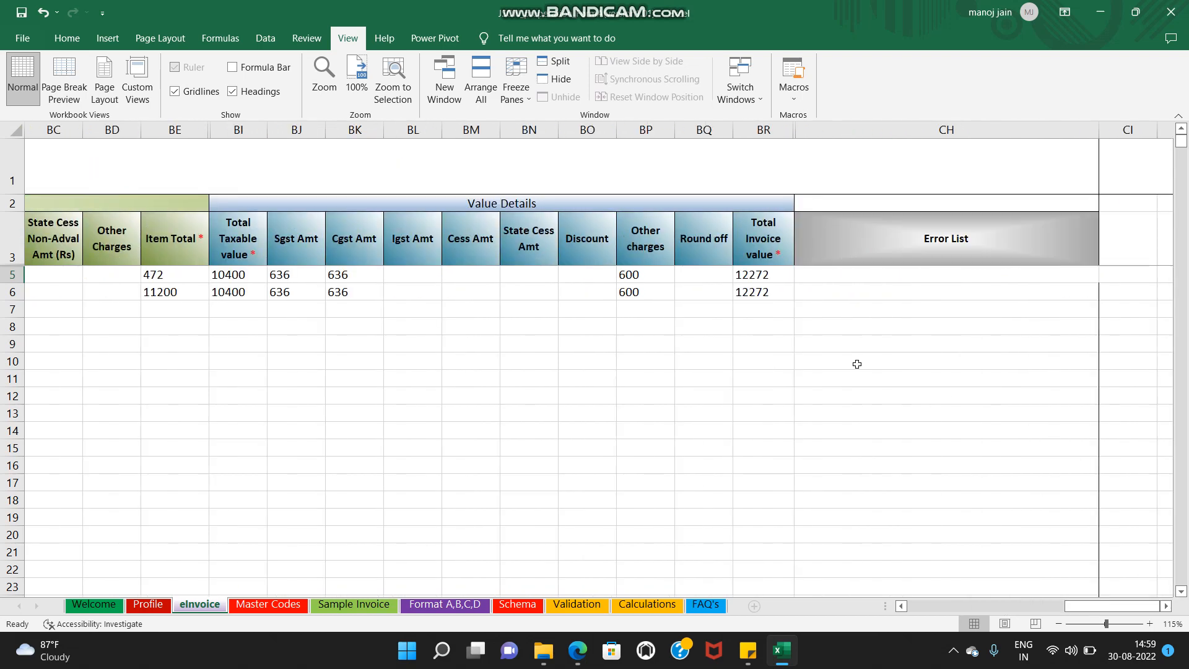
pyautogui.click(488, 207)
pyautogui.click(653, 243)
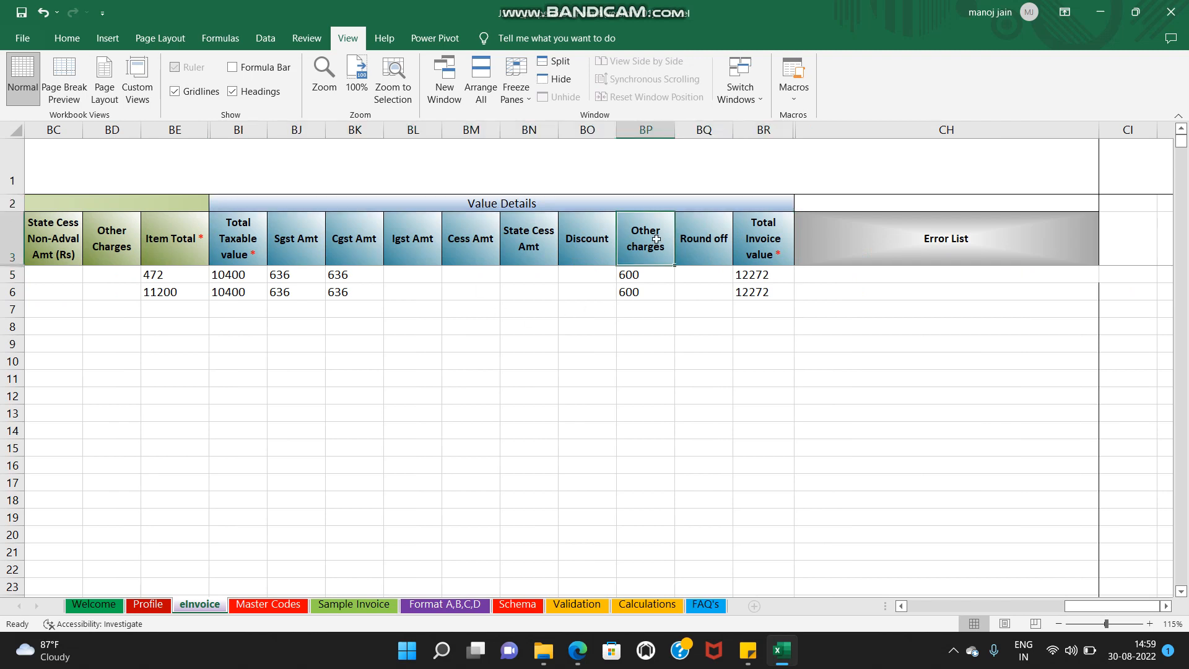
pyautogui.click(652, 277)
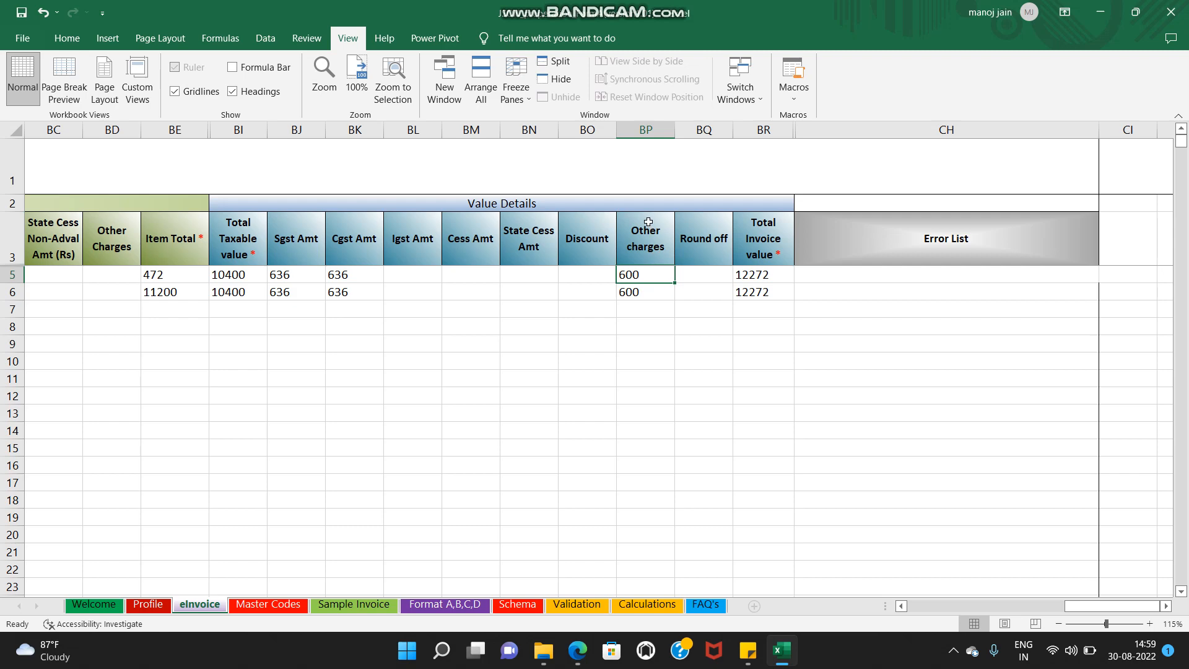
pyautogui.moveTo(1084, 608); pyautogui.dragTo(984, 607)
pyautogui.click(619, 275)
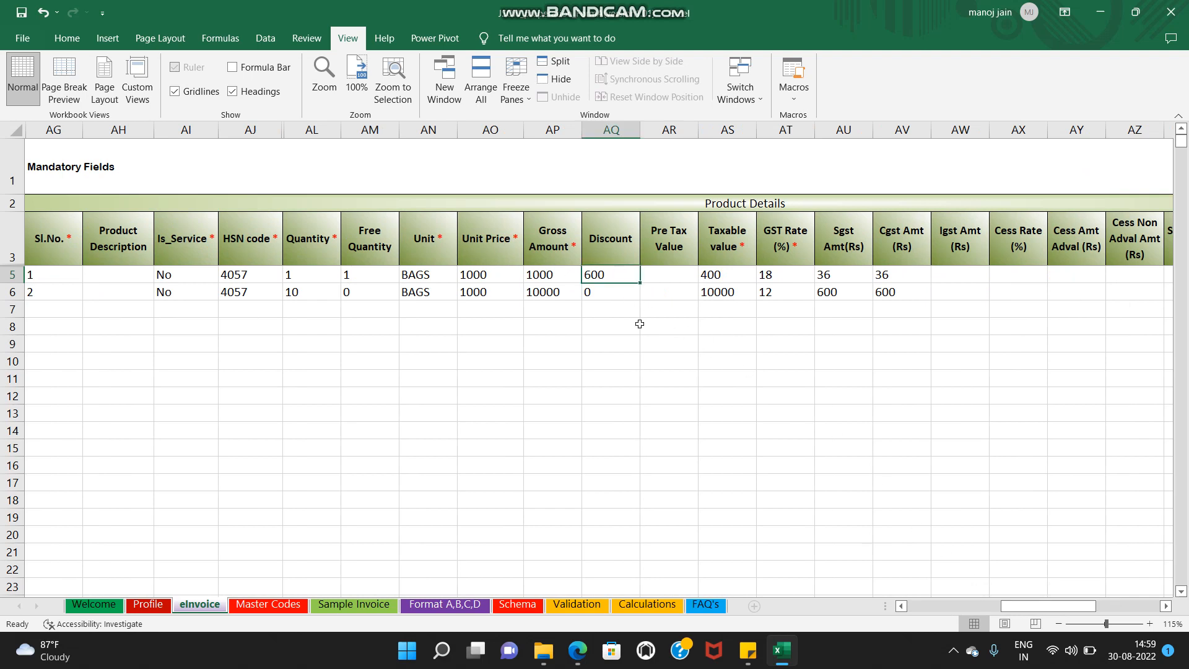
# Step: Set the first item's discount in Product Details to 0
pyautogui.click(547, 280)
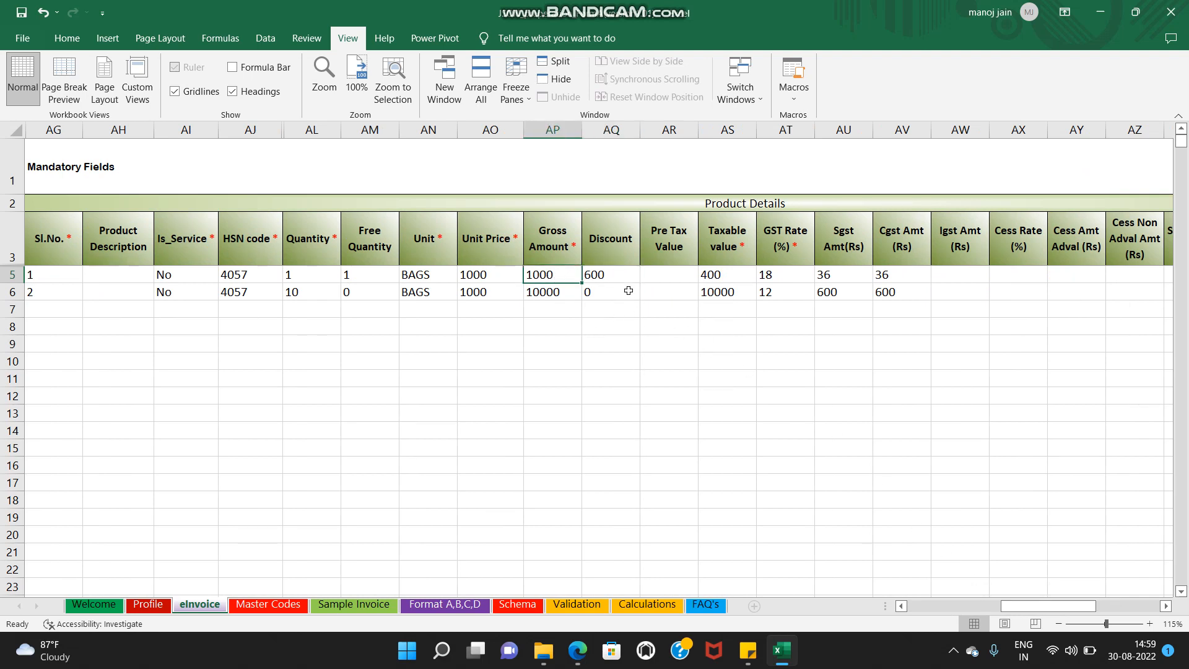
pyautogui.press('Right')
pyautogui.write('0')
pyautogui.click(626, 360)
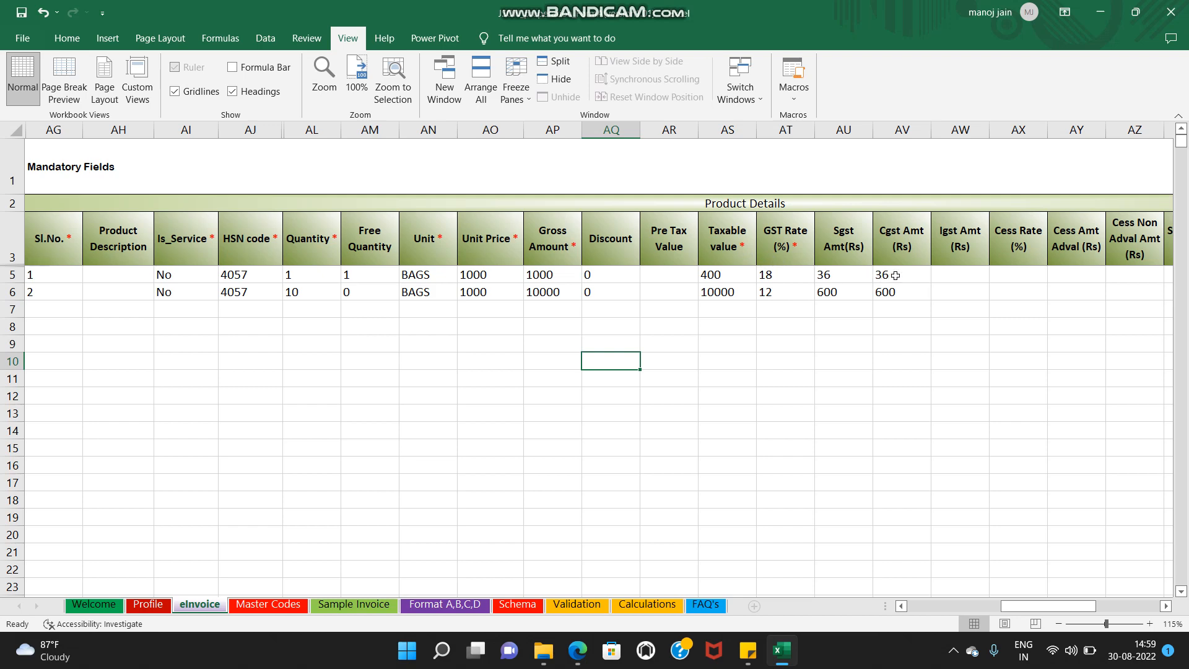
# Step: Check the first row's Total Taxable value, and trace its columns back to Gross Amount
pyautogui.click(870, 321)
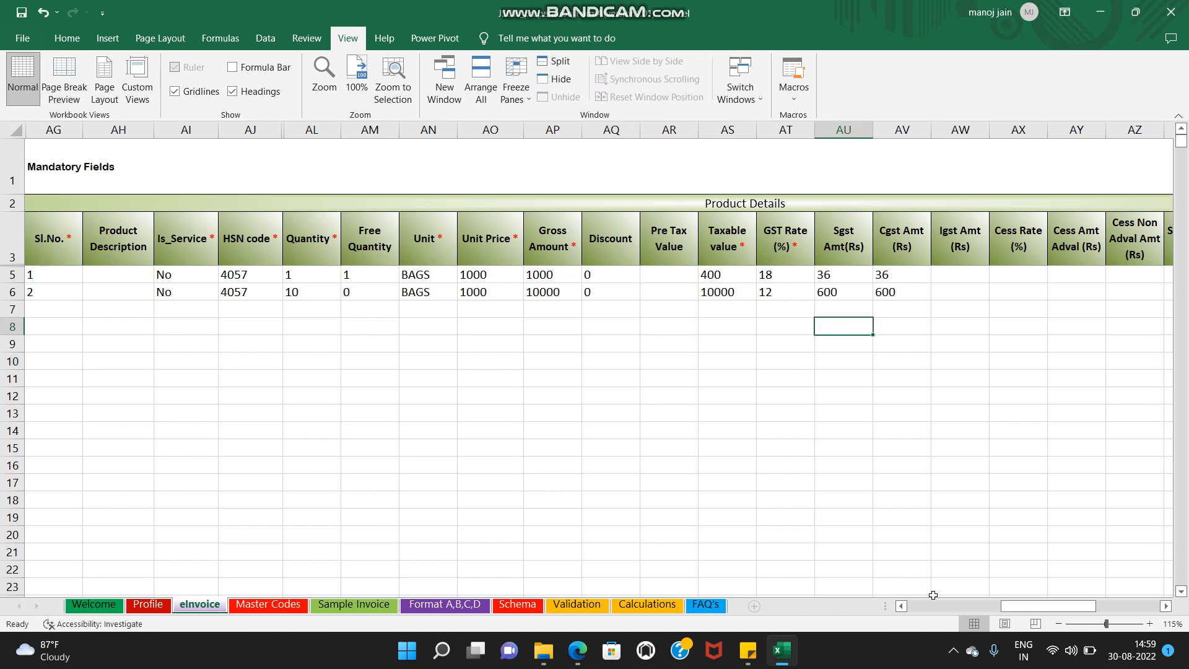
pyautogui.moveTo(1046, 607); pyautogui.dragTo(1100, 605)
pyautogui.click(606, 414)
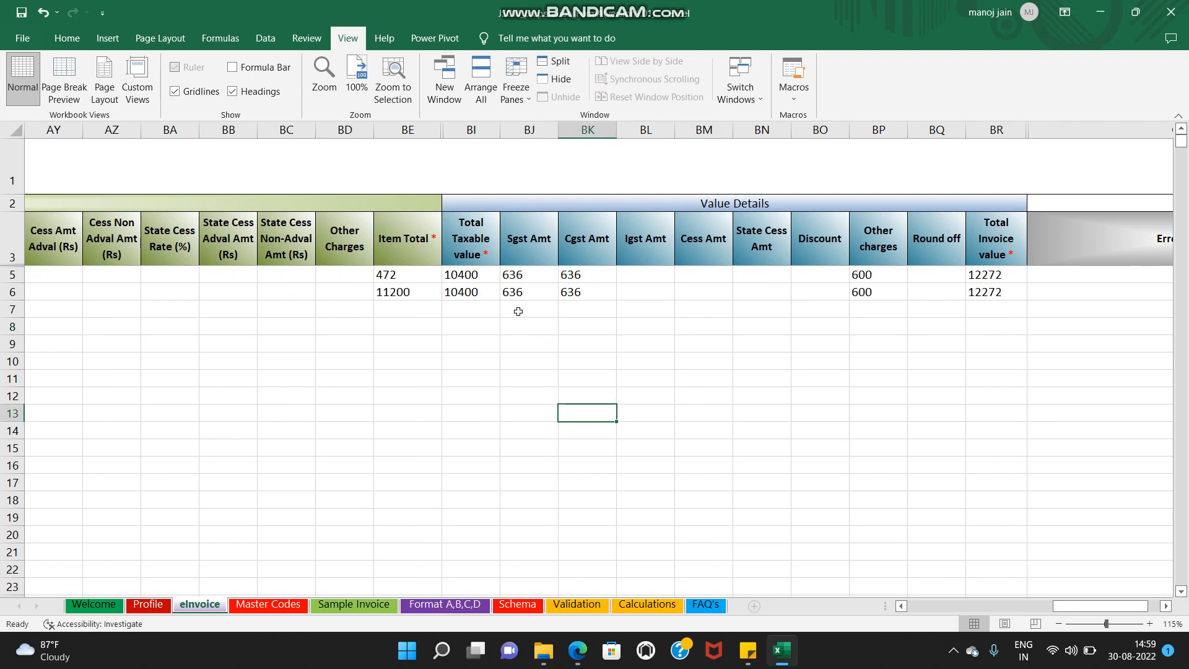
pyautogui.click(489, 276)
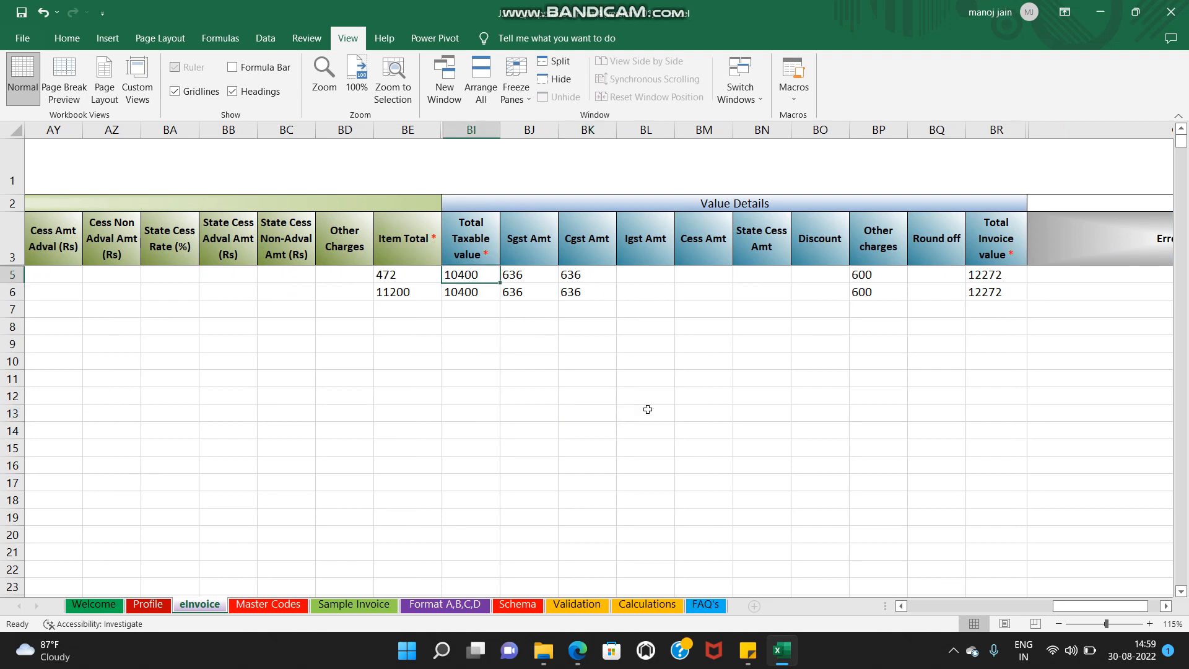
pyautogui.press('Left')
pyautogui.press('Left')
pyautogui.press('Left')
pyautogui.press('Left')
pyautogui.press('Left')
pyautogui.press('Left')
pyautogui.press('Left')
pyautogui.press('Left')
pyautogui.press('Left')
pyautogui.press('Left')
pyautogui.press('Left')
pyautogui.press('Left')
pyautogui.press('Left')
pyautogui.press('Left')
pyautogui.press('Left')
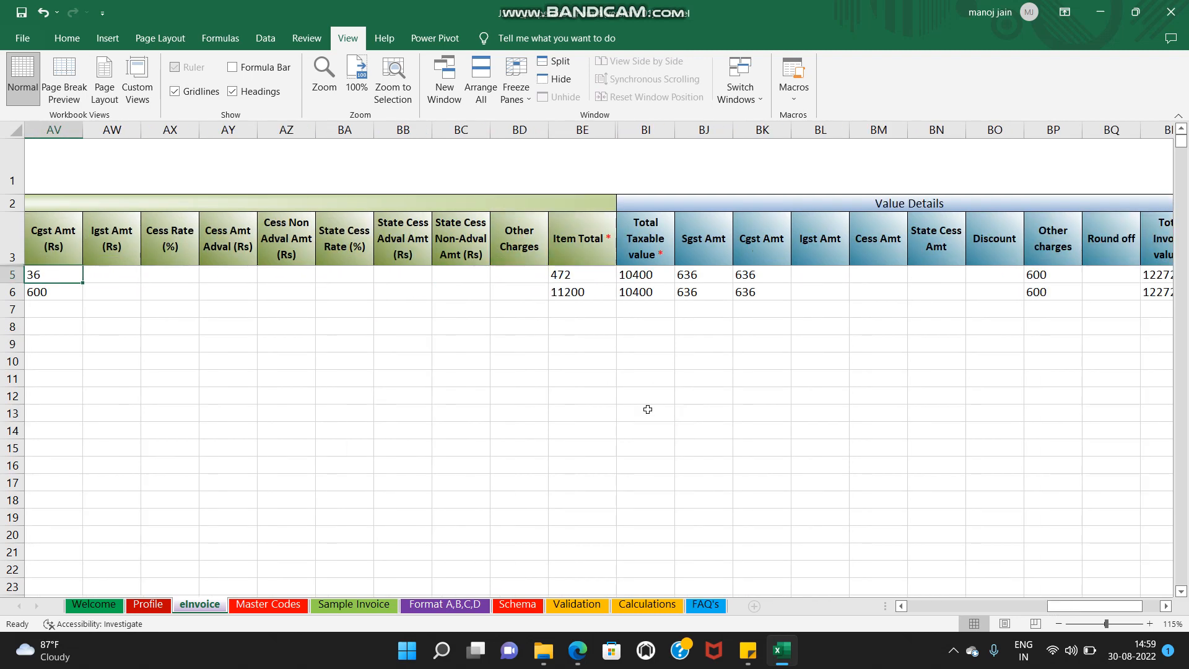
pyautogui.press('Left')
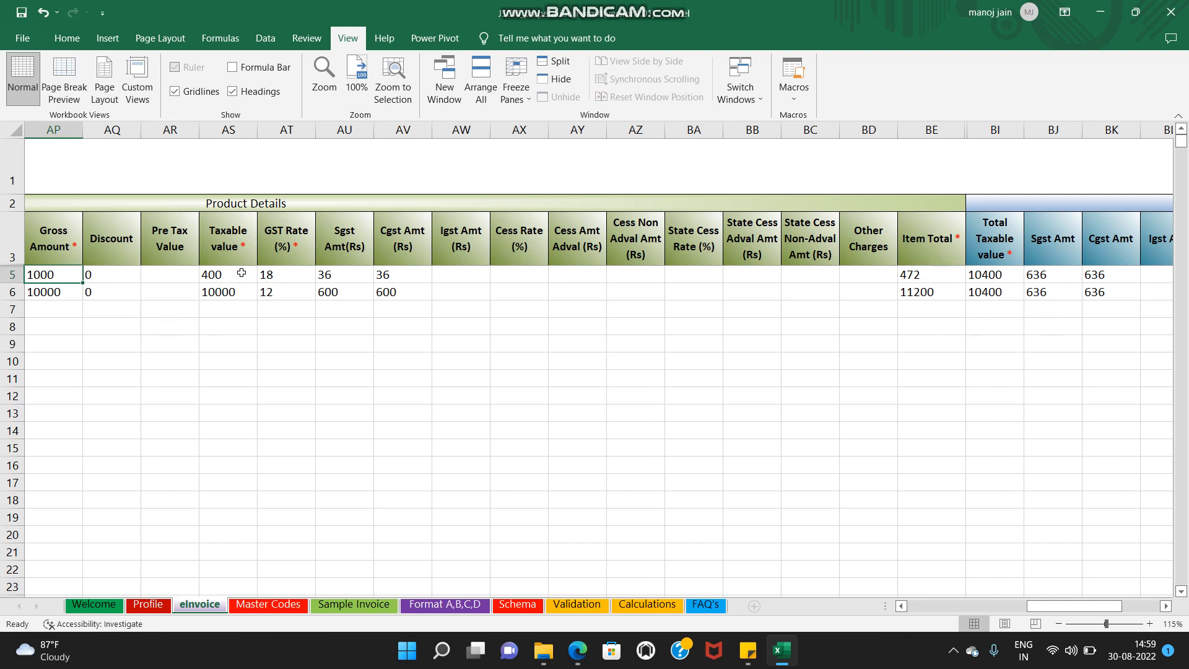
# Step: Compare the taxable values of both items with the invoice's Total Taxable value
pyautogui.moveTo(241, 274); pyautogui.dragTo(240, 286)
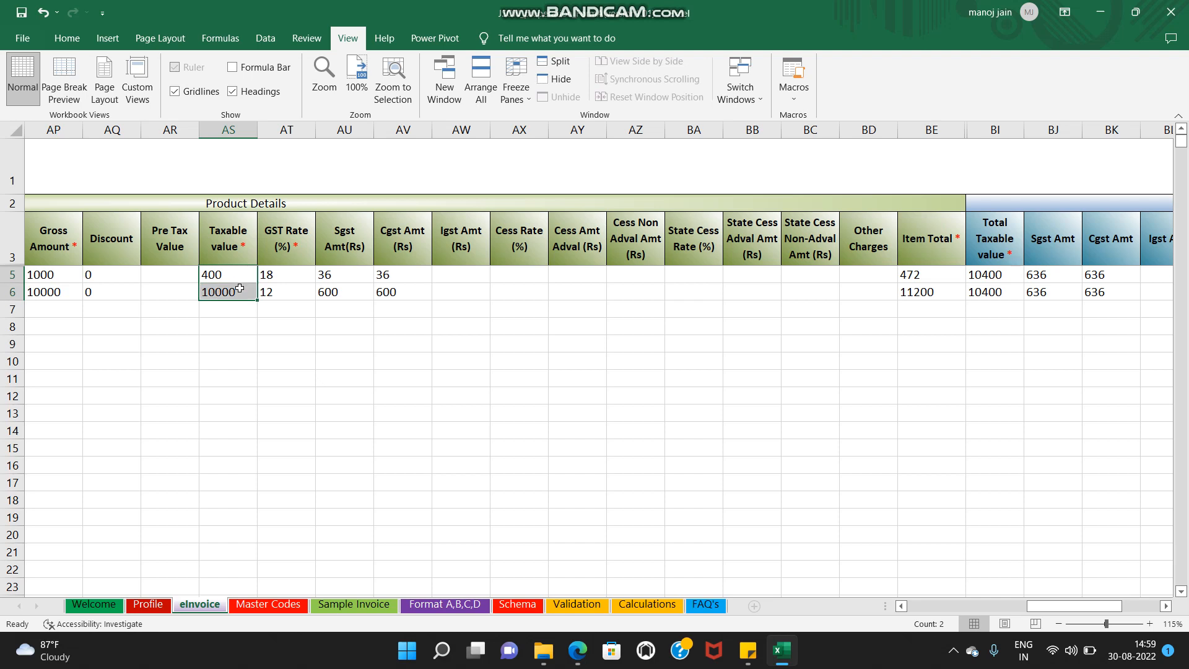
pyautogui.click(985, 274)
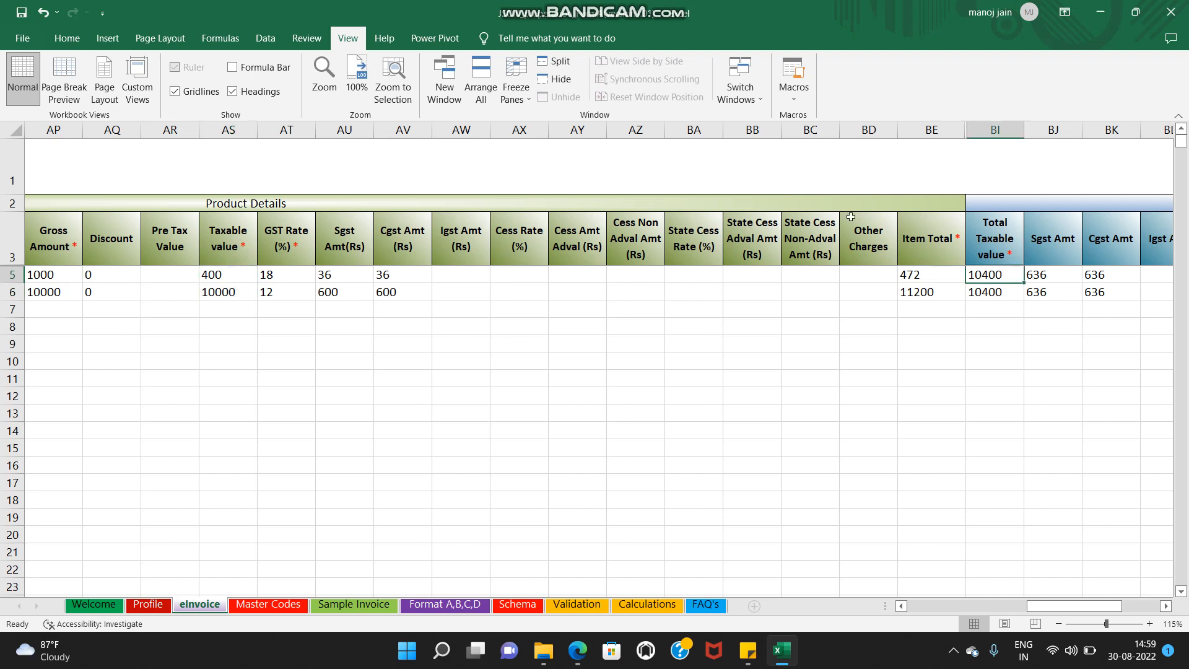
pyautogui.moveTo(605, 3)
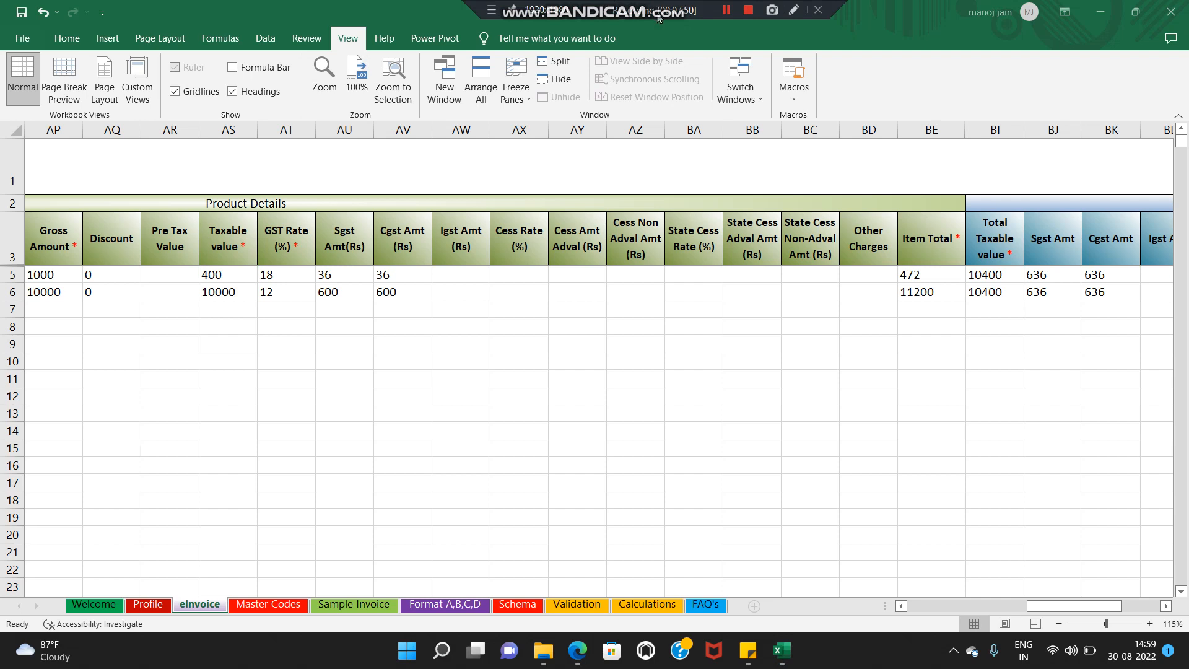
pyautogui.click(398, 379)
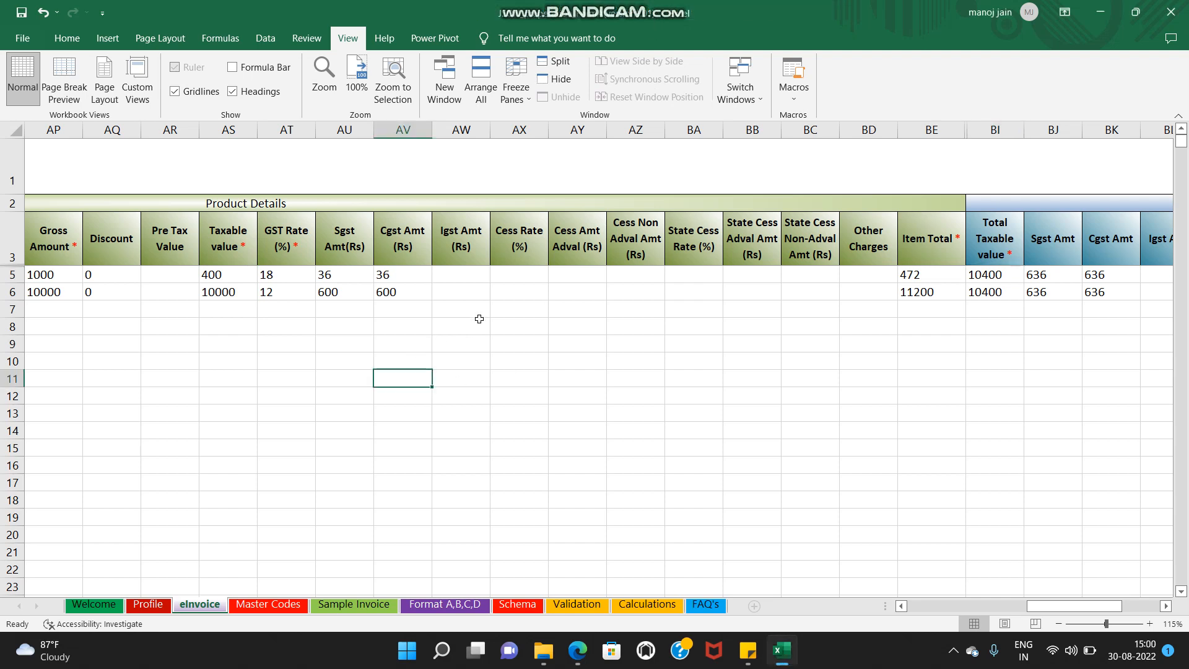
# Step: Review both items' Sgst and Cgst amounts, and the invoice's Other charges and Total Invoice value under Value Details
pyautogui.moveTo(357, 273); pyautogui.dragTo(392, 287)
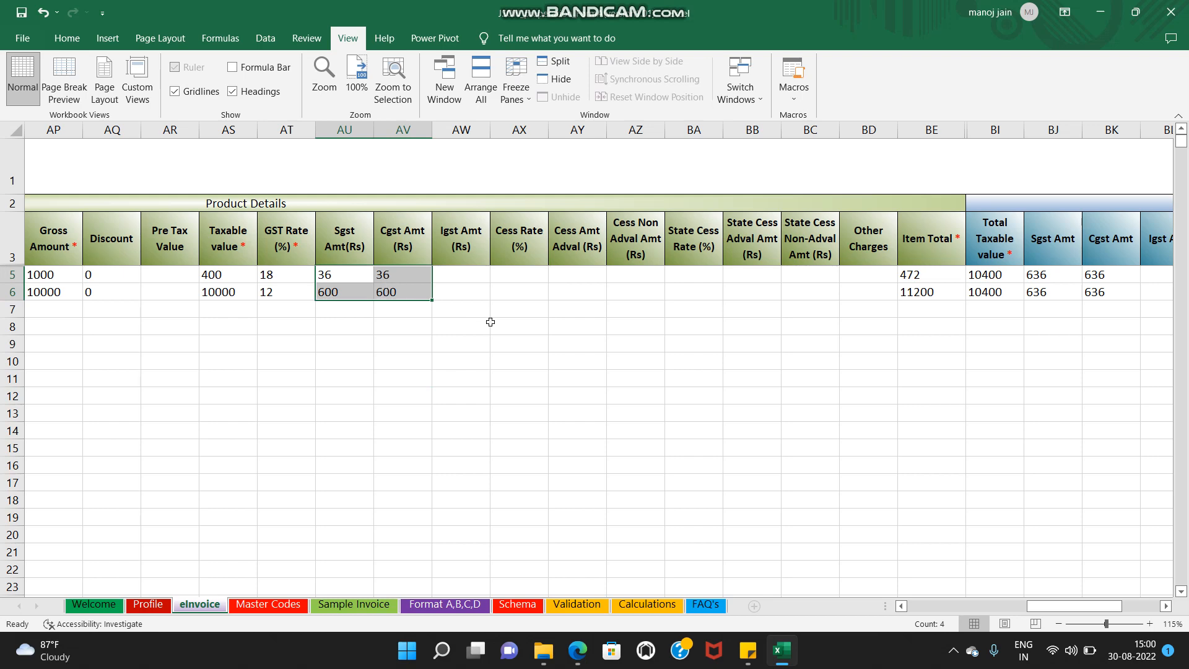
pyautogui.click(918, 396)
pyautogui.moveTo(1053, 608); pyautogui.dragTo(1091, 609)
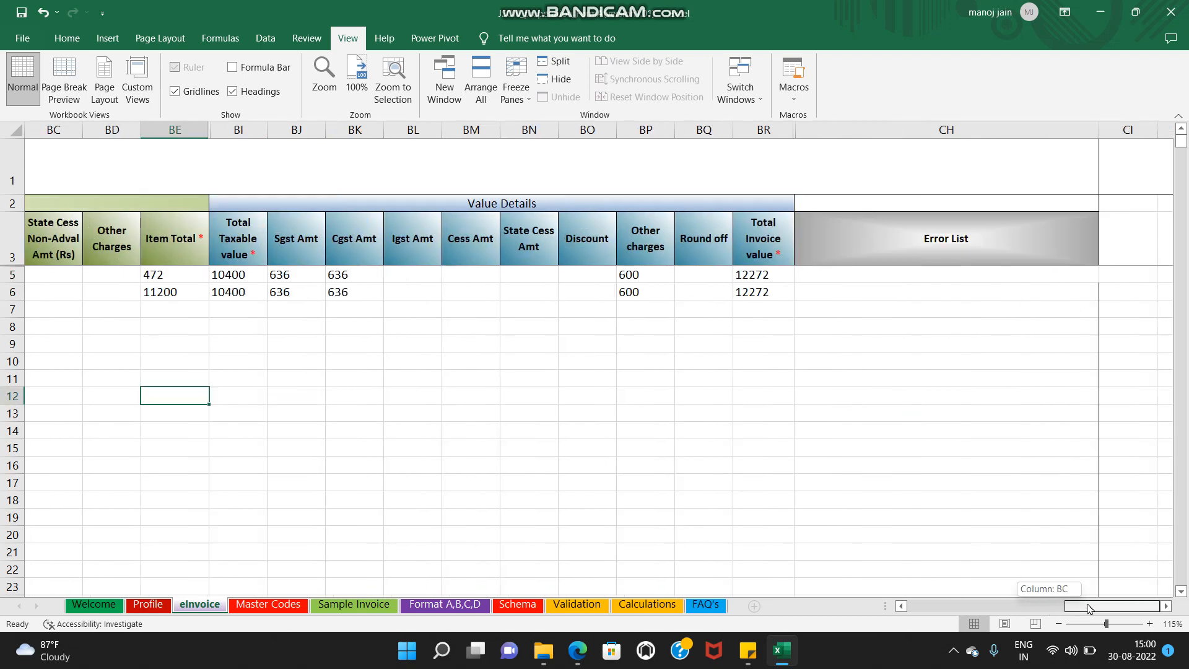
pyautogui.click(658, 276)
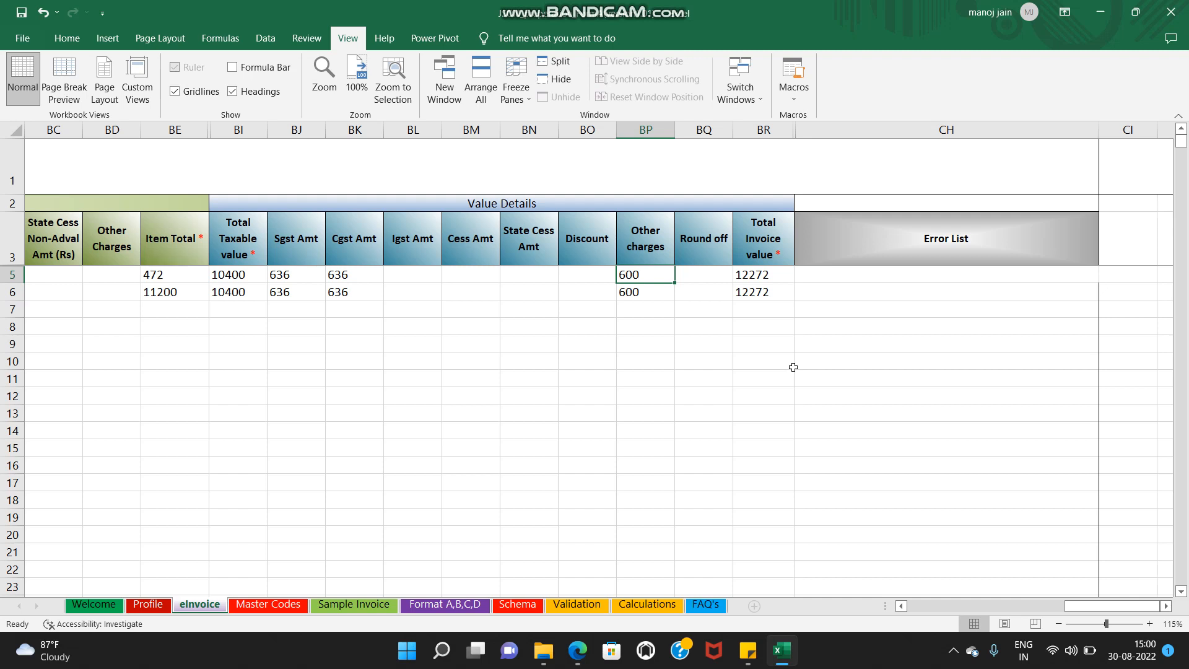
pyautogui.moveTo(662, 275); pyautogui.dragTo(662, 294)
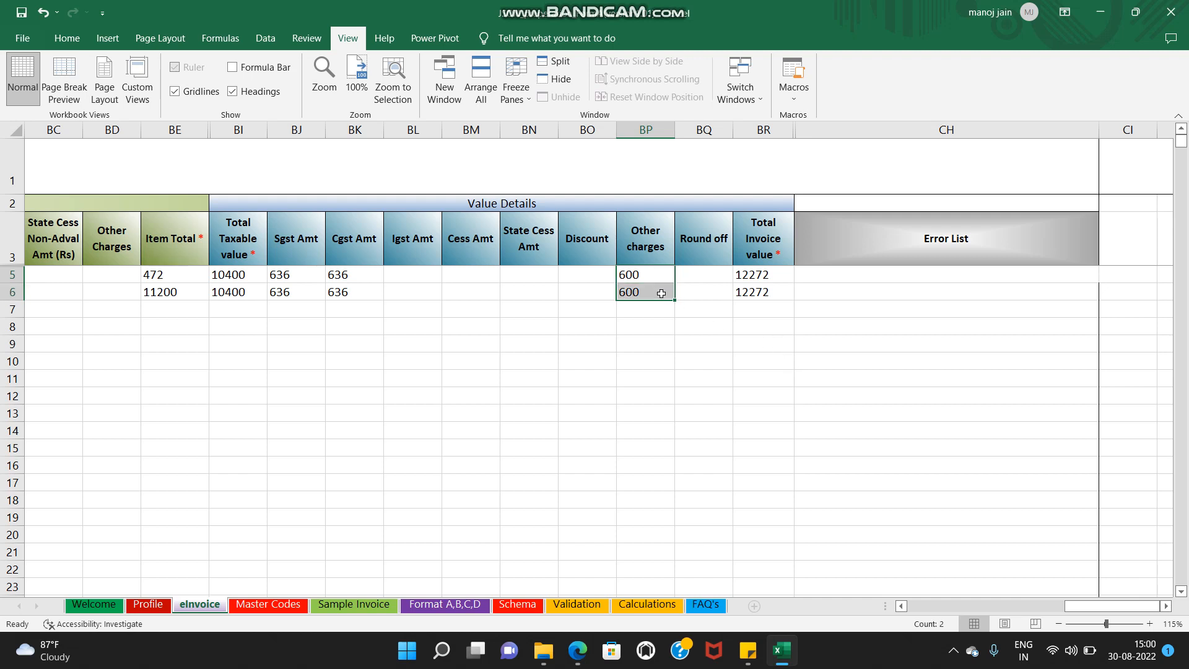
pyautogui.click(649, 359)
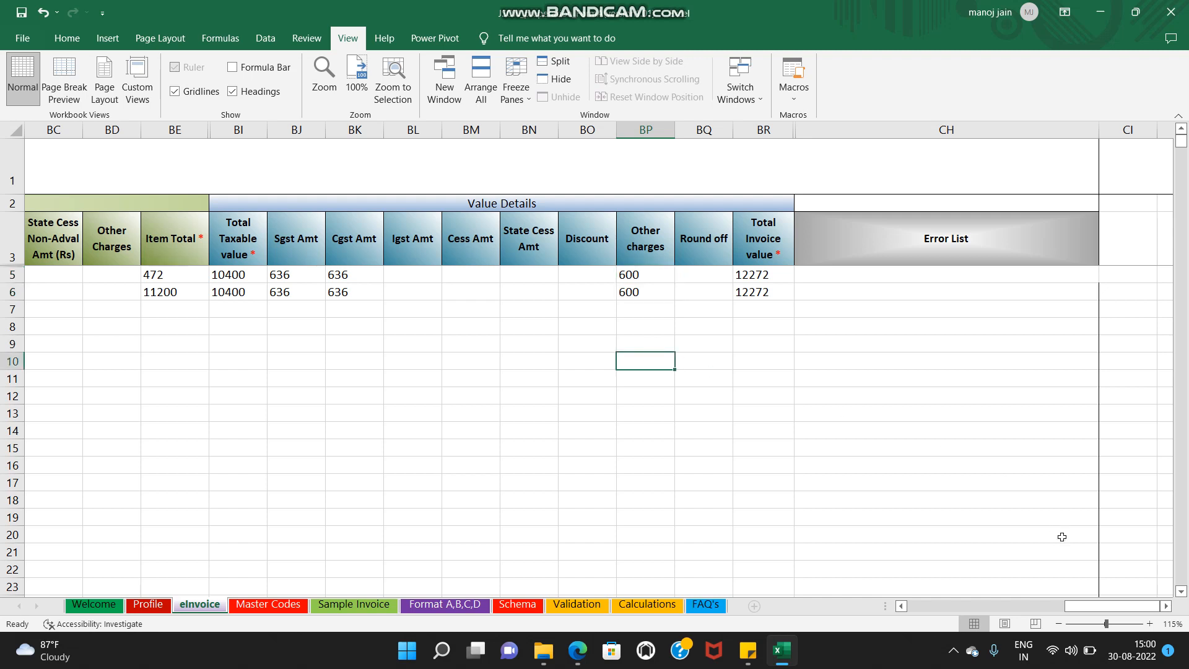
pyautogui.click(774, 277)
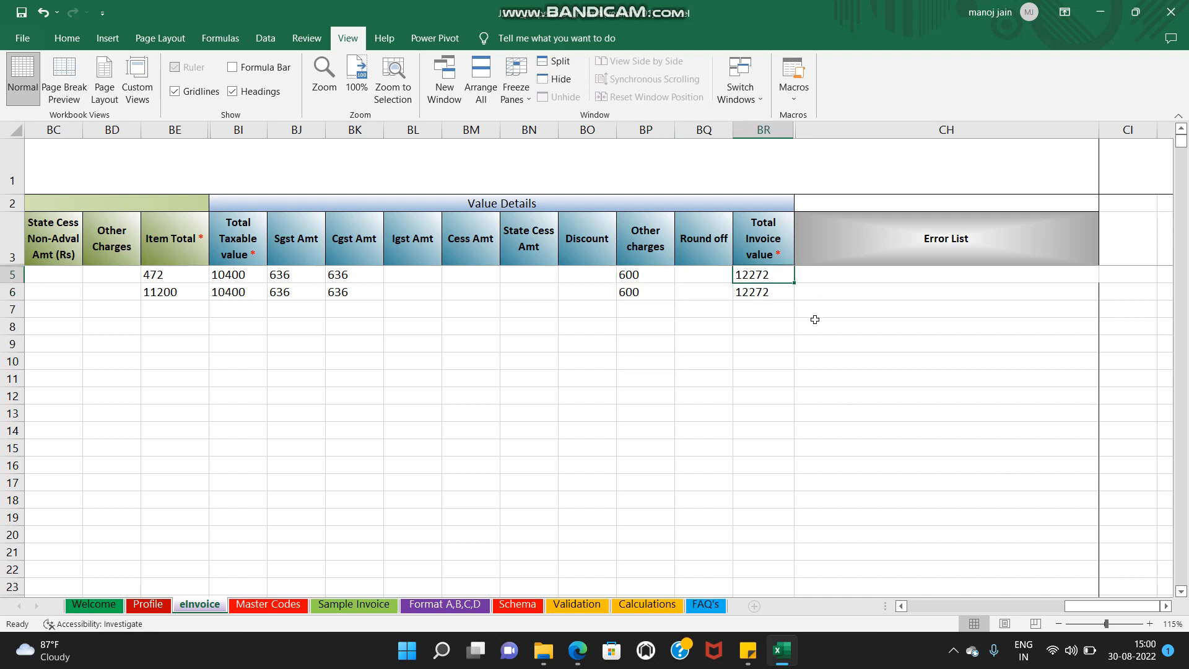
# Step: Check the first item's Taxable value in Product Details, and validate the e-invoice data
pyautogui.moveTo(1081, 611); pyautogui.dragTo(957, 616)
pyautogui.click(966, 275)
pyautogui.click(1158, 270)
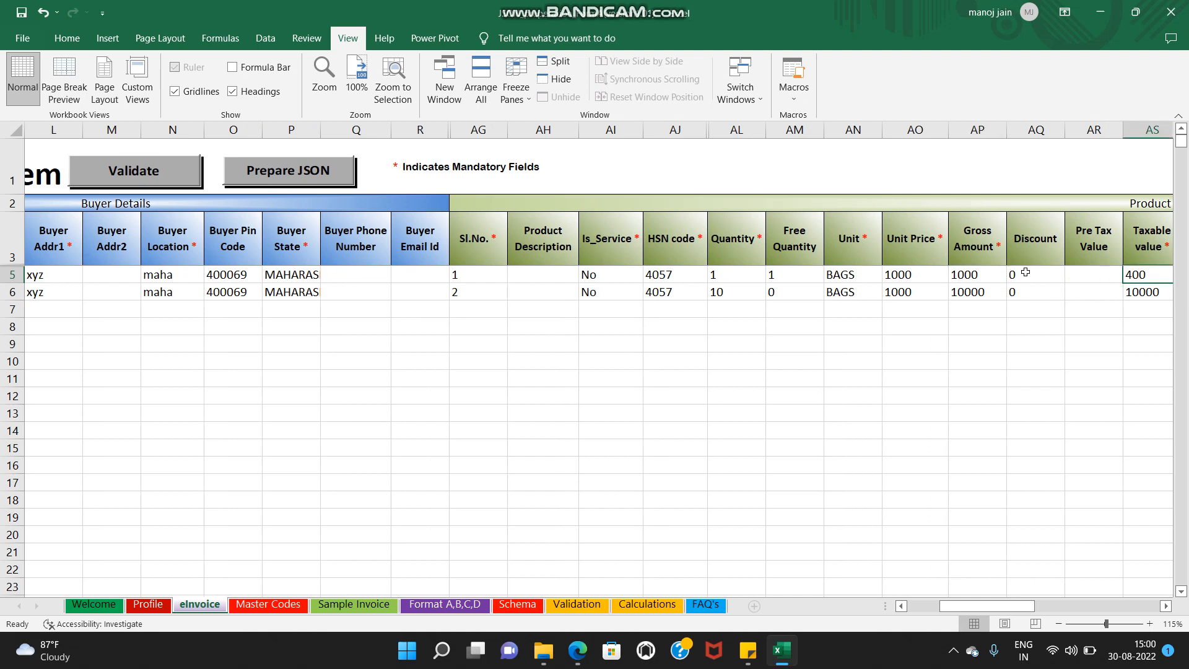
pyautogui.click(186, 174)
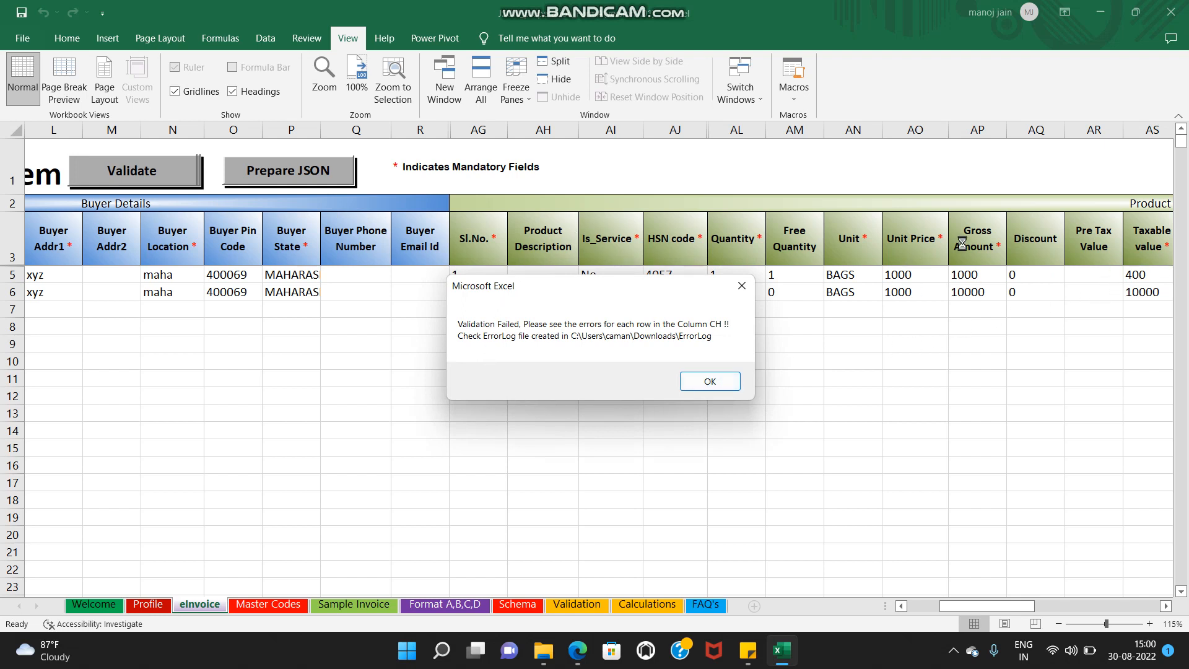
pyautogui.click(710, 381)
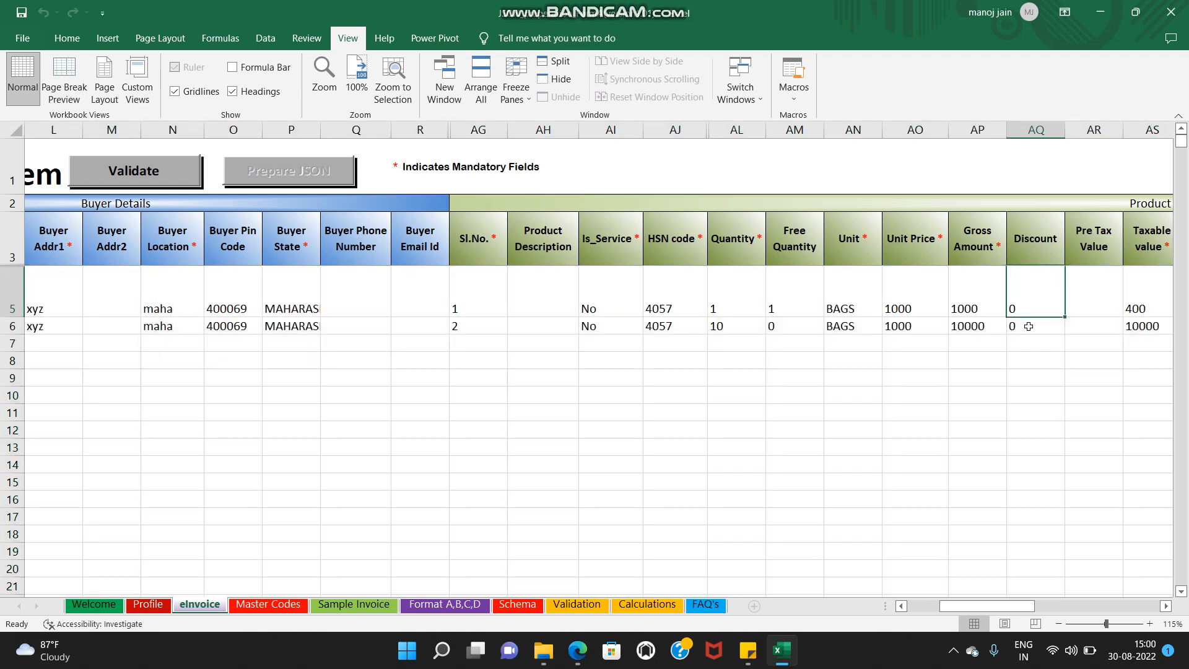
# Step: Set the first item's discount in Product Details to 600 and validate the e-invoice data again
pyautogui.write('600')
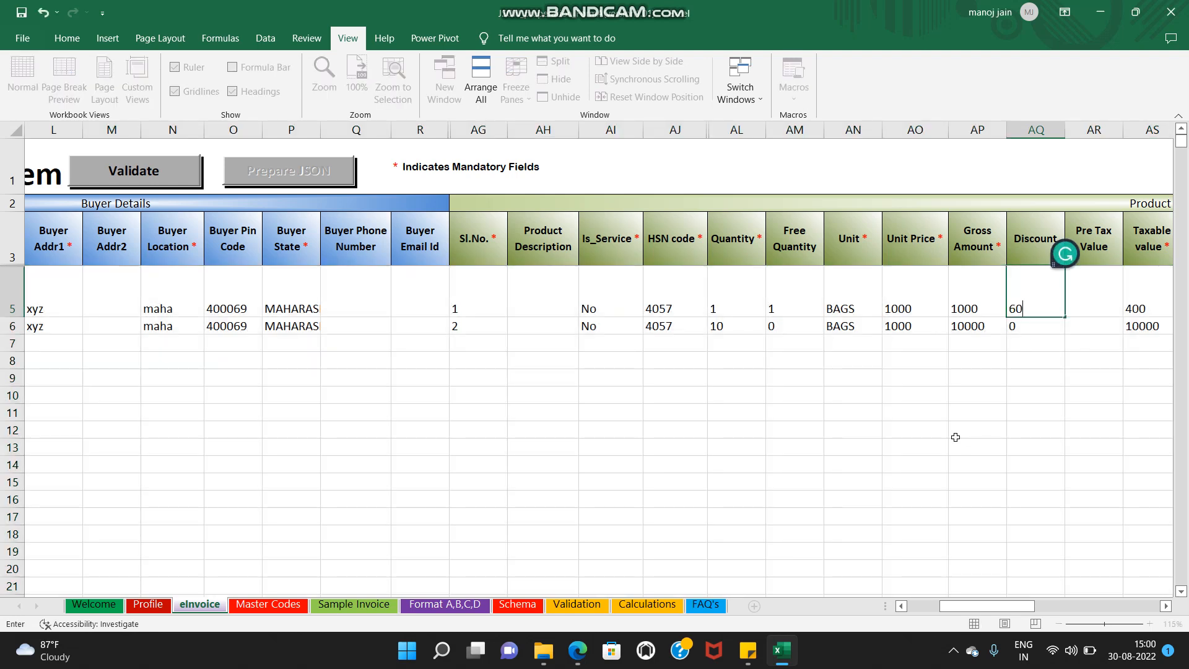
pyautogui.click(890, 434)
pyautogui.click(142, 177)
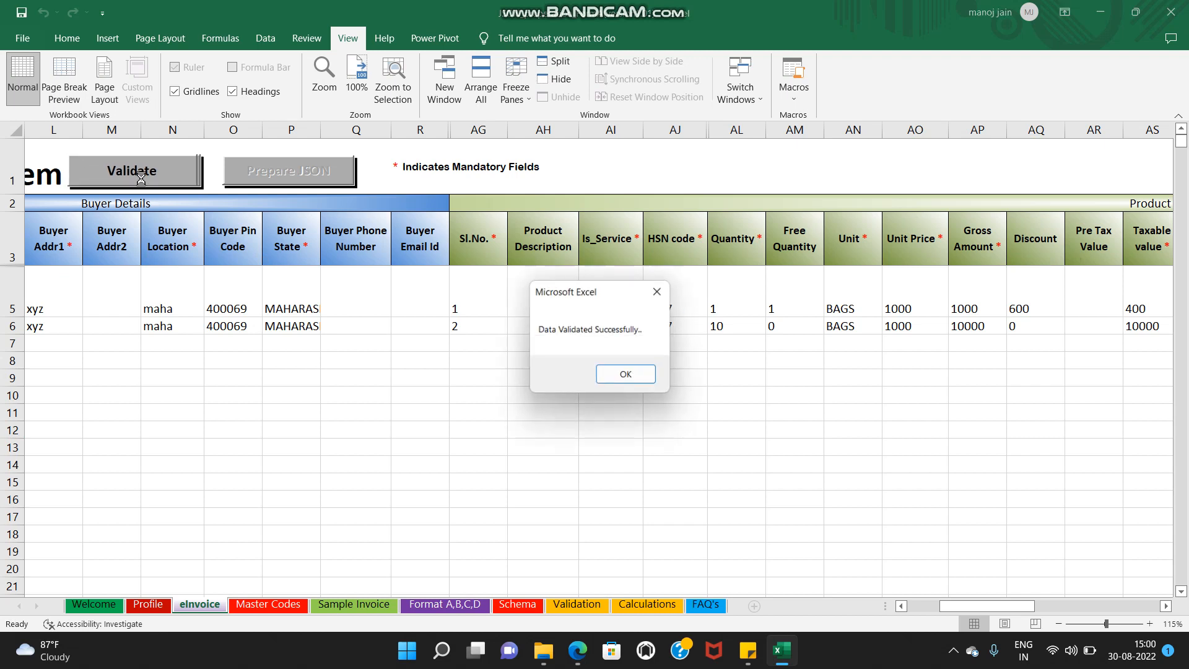
pyautogui.click(627, 376)
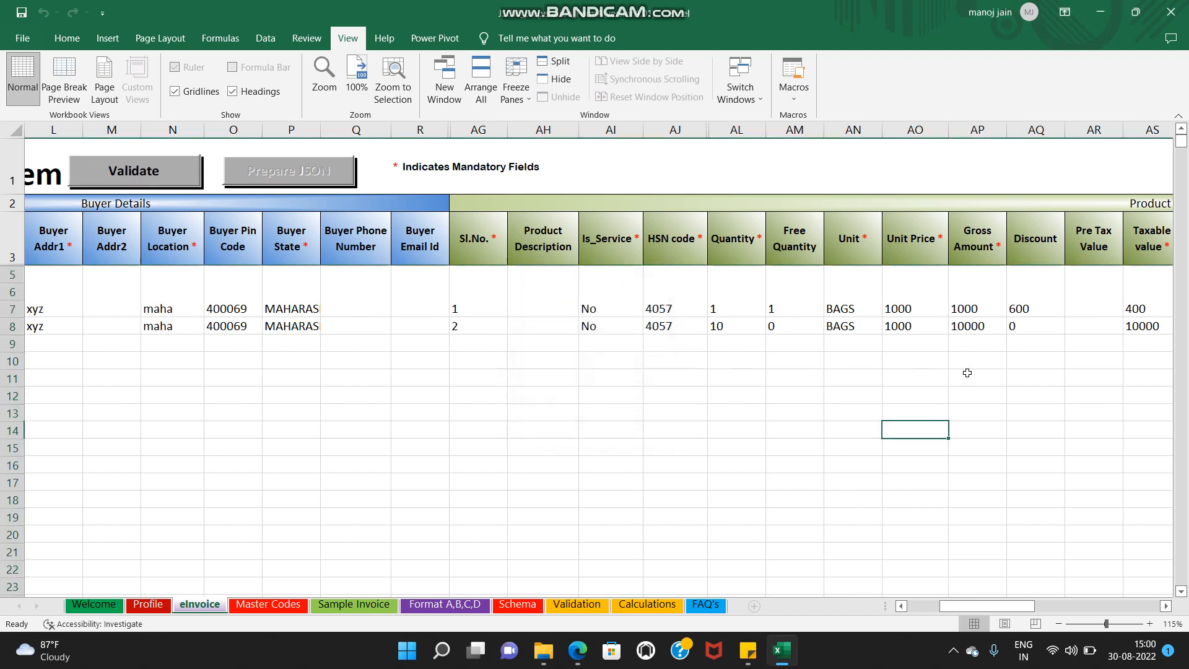
# Step: Clear the second row's Other charges under Value Details and try to validate the e-invoice data
pyautogui.click(966, 349)
pyautogui.moveTo(975, 606); pyautogui.dragTo(1090, 606)
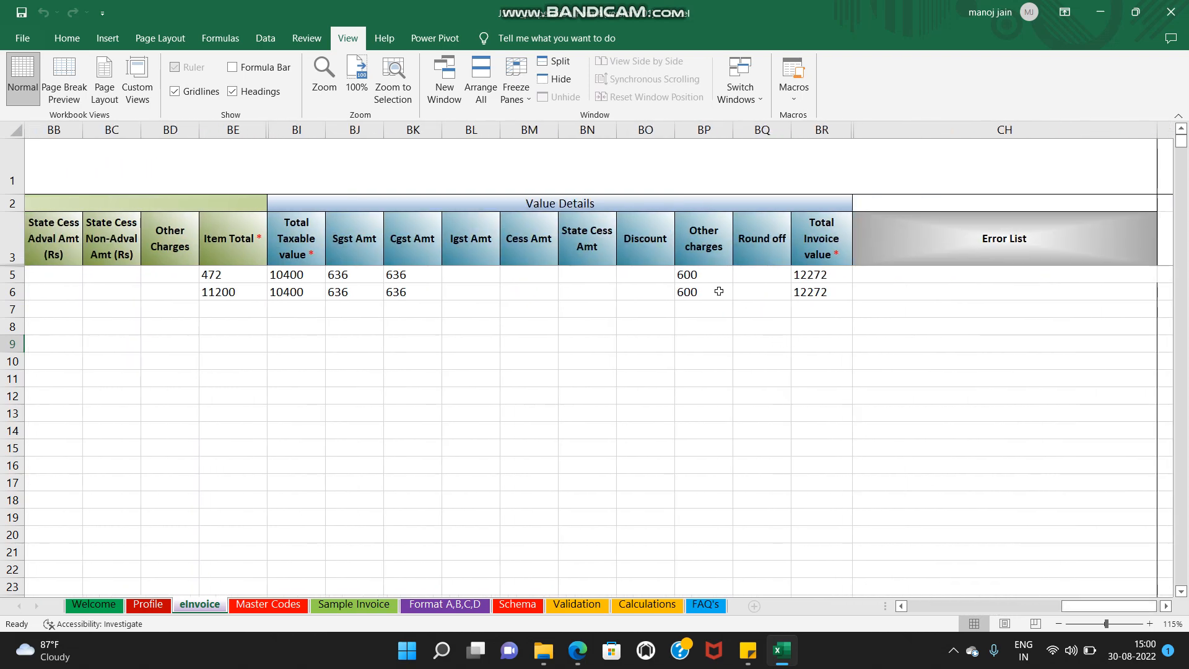
pyautogui.click(719, 291)
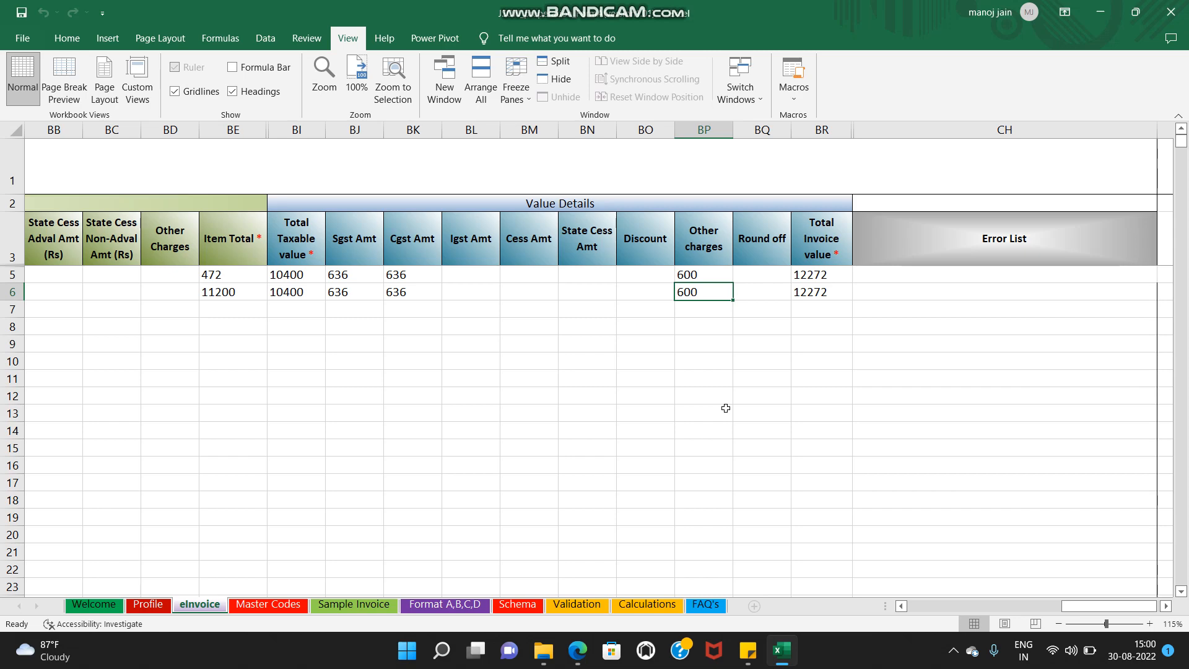
pyautogui.click(707, 346)
pyautogui.moveTo(1070, 605); pyautogui.dragTo(911, 613)
pyautogui.click(746, 166)
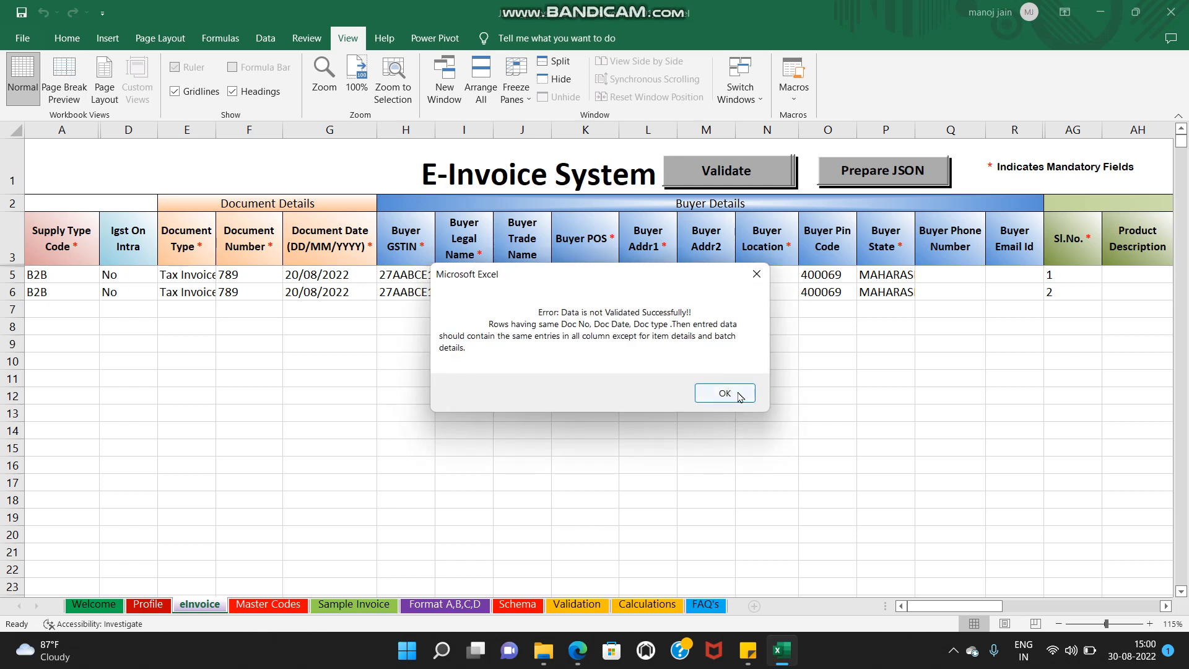
pyautogui.click(739, 397)
# Step: Set the second row's Other charges under Value Details to 600 and revalidate the e-invoice data
pyautogui.moveTo(974, 606); pyautogui.dragTo(1142, 610)
pyautogui.click(651, 292)
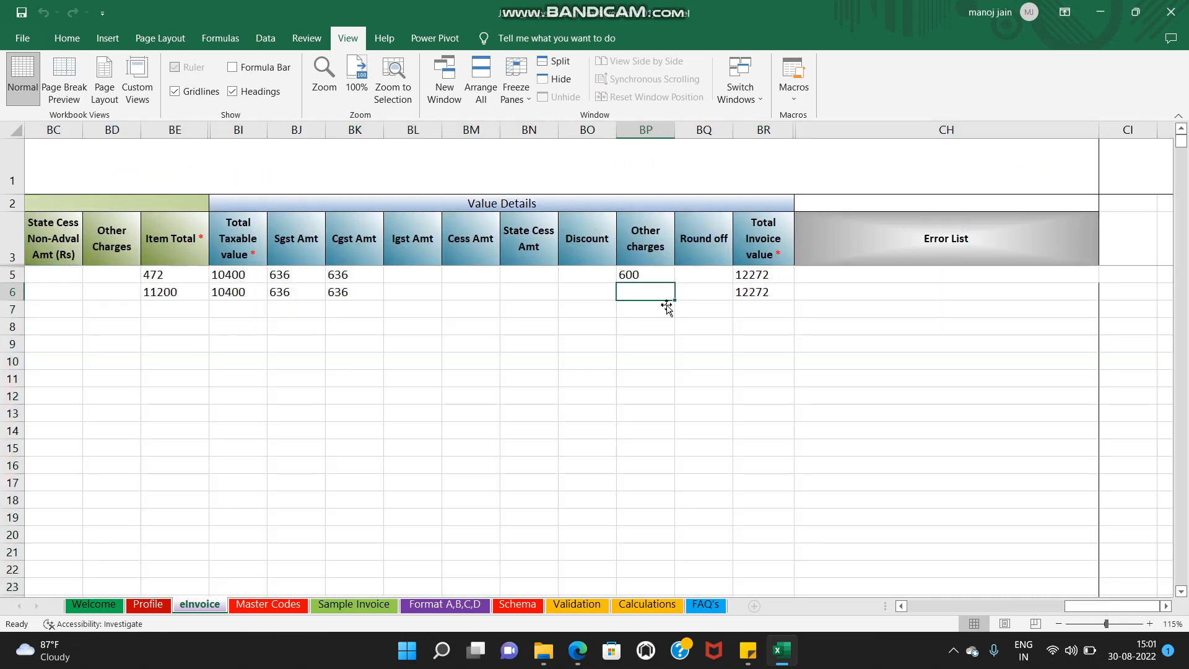
pyautogui.write('60')
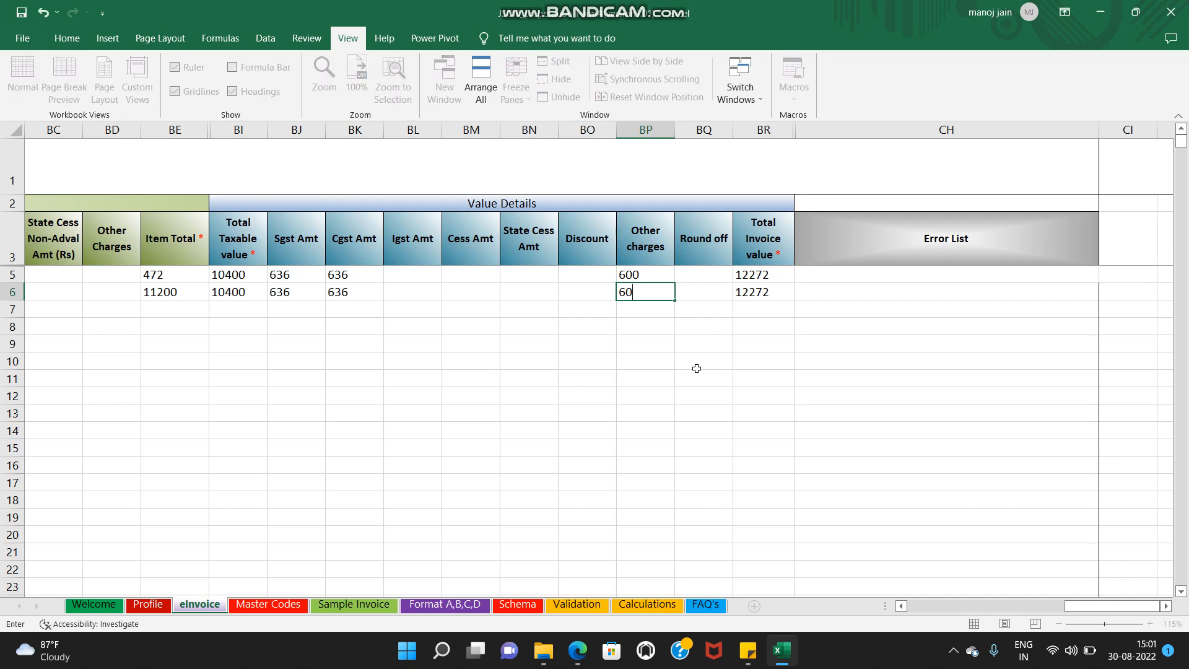
pyautogui.write('0')
pyautogui.click(682, 346)
pyautogui.moveTo(1106, 606); pyautogui.dragTo(948, 606)
pyautogui.click(747, 183)
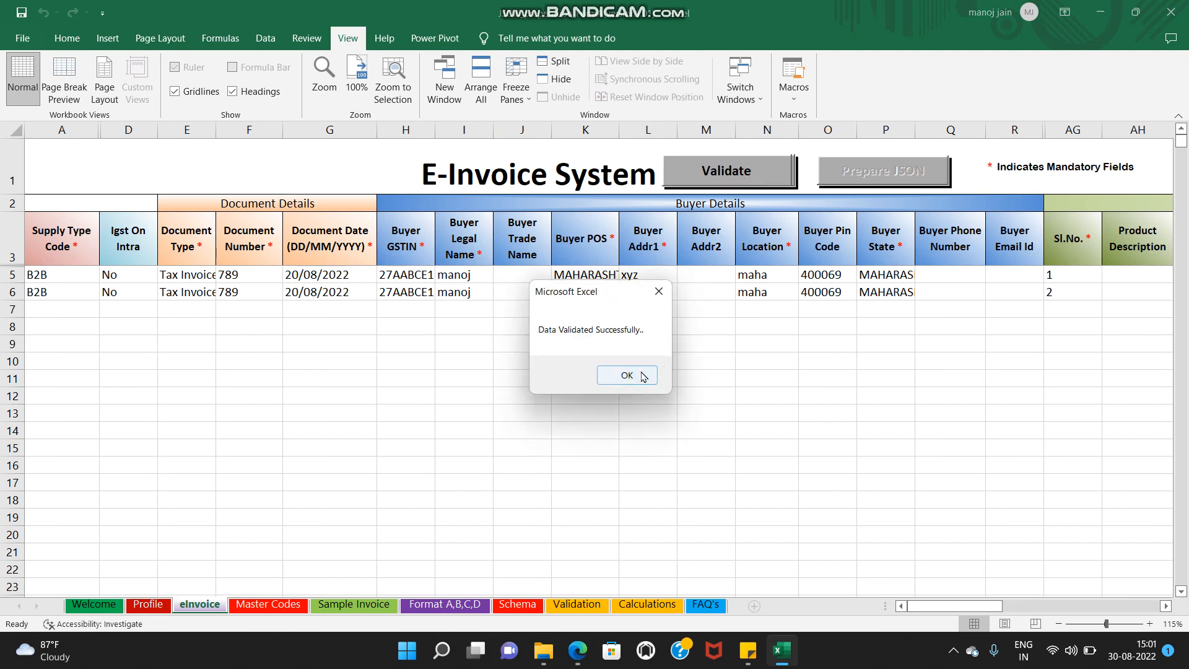
pyautogui.click(644, 375)
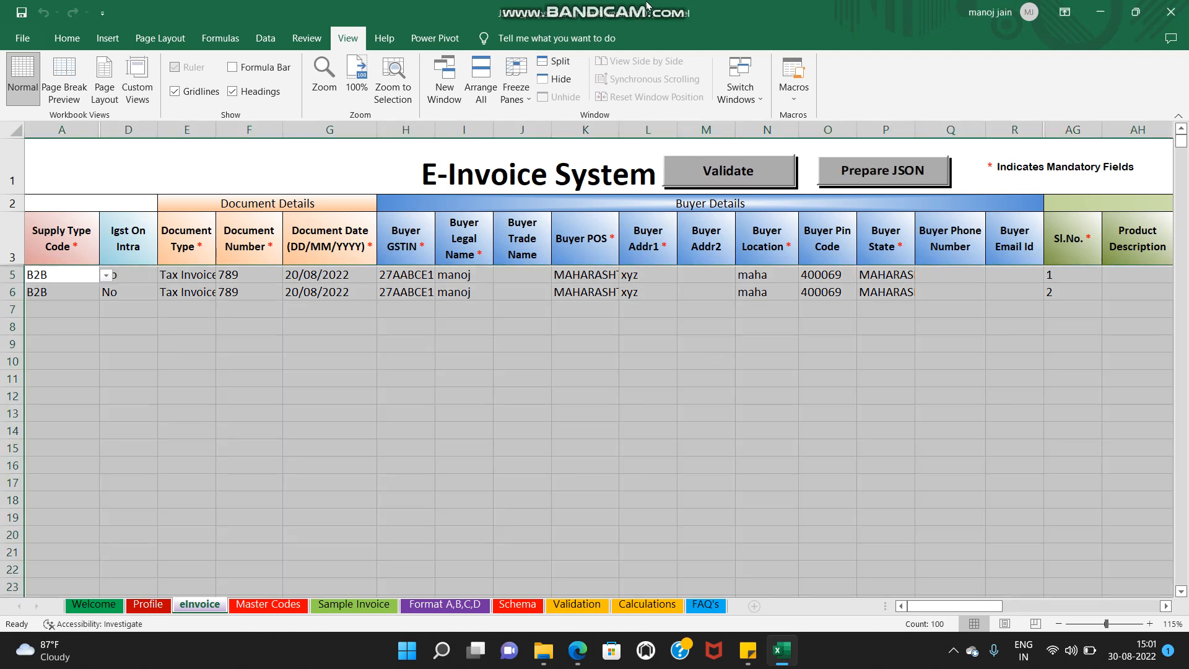